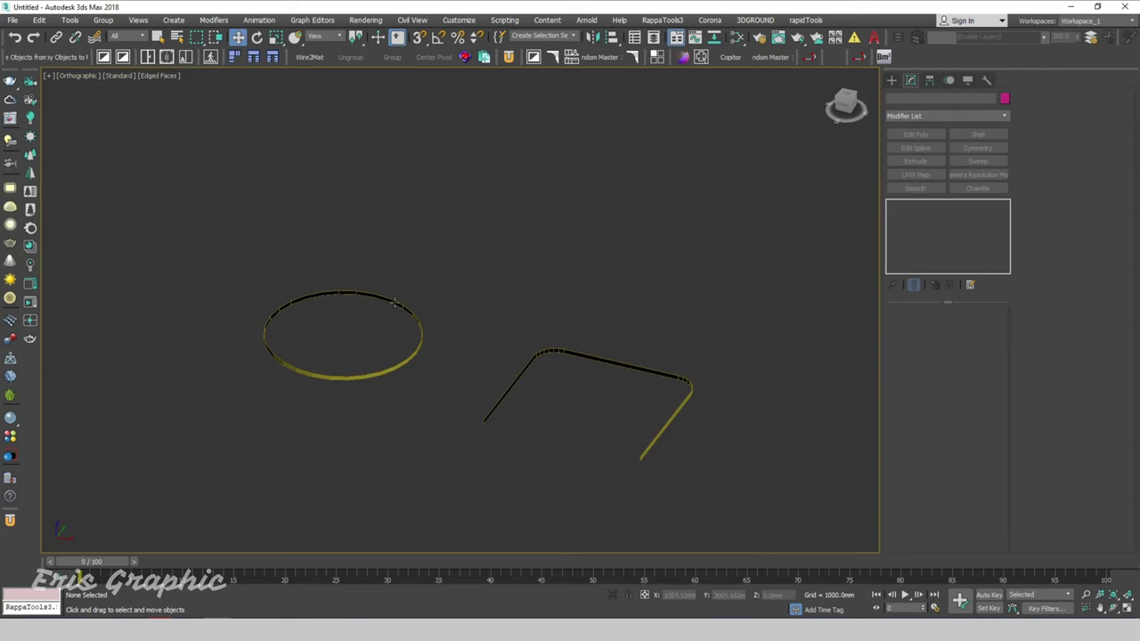
- Orbit the view and check the ring and the bent rectangle shape by selecting each
mouse_move(394, 303)
middle_mouse_down("alt")
mouse_move(430, 288)
mouse_move(410, 257)
mouse_move(448, 277)
mouse_move(342, 294)
middle_mouse_up("alt")
left_click(343, 294)
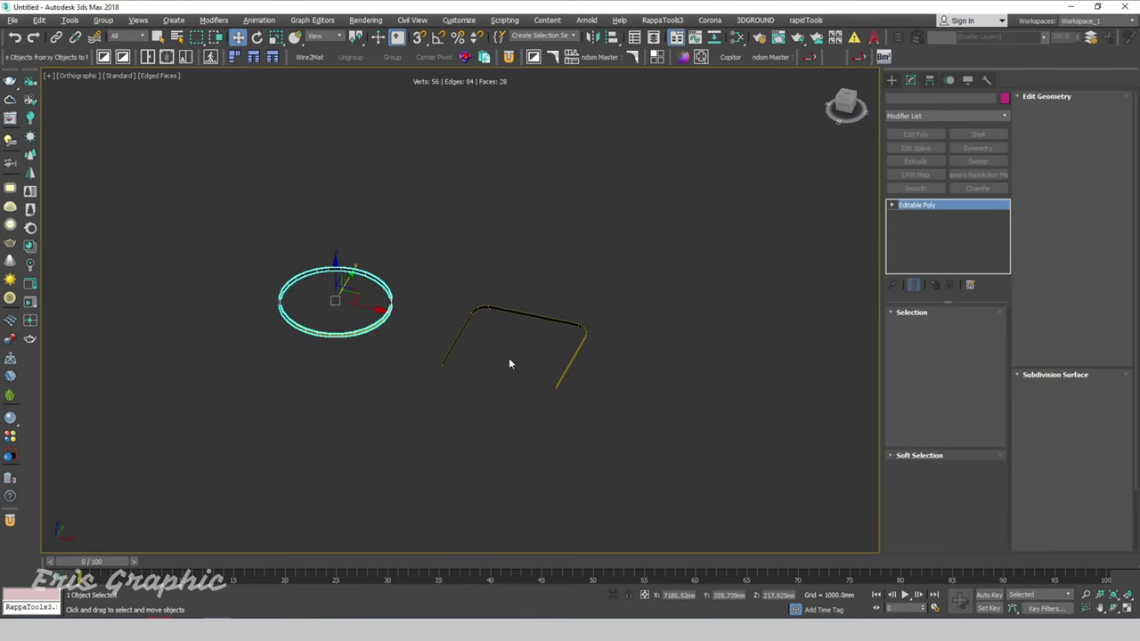
left_click(486, 311)
left_click(356, 272)
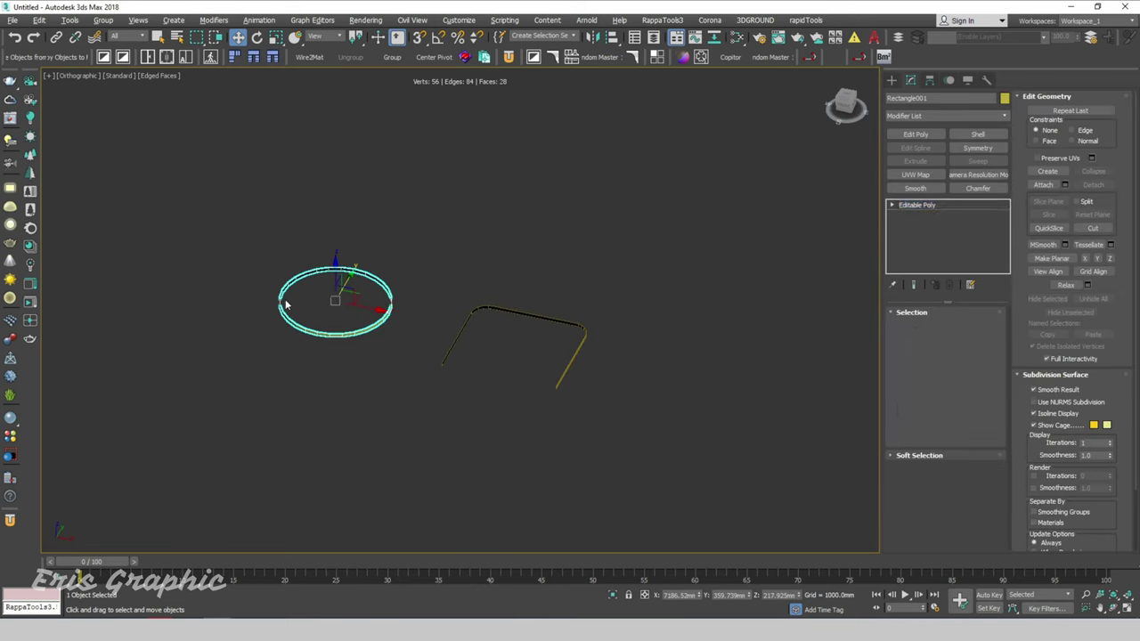
left_click(383, 419)
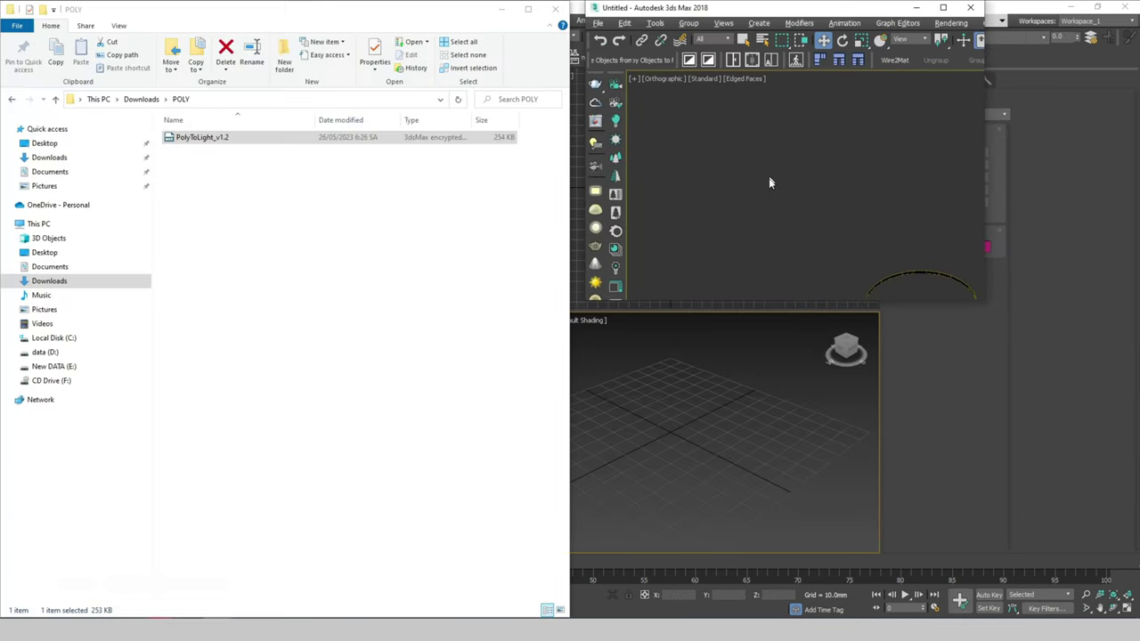
- Drag the PolyToLight_v1.2 script into the 3ds Max viewport and maximize the window
mouse_move(770, 7)
left_mouse_down()
mouse_move(690, 169)
mouse_move(659, 190)
mouse_move(1138, 214)
left_mouse_up()
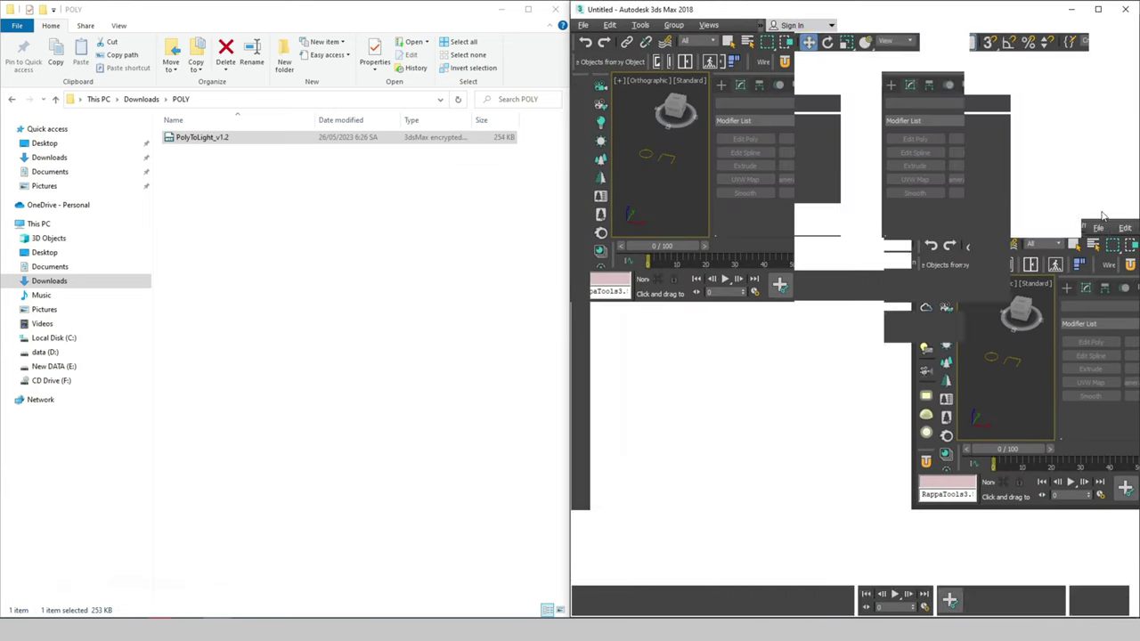
mouse_move(214, 142)
left_mouse_down()
mouse_move(725, 227)
mouse_move(725, 237)
left_mouse_up()
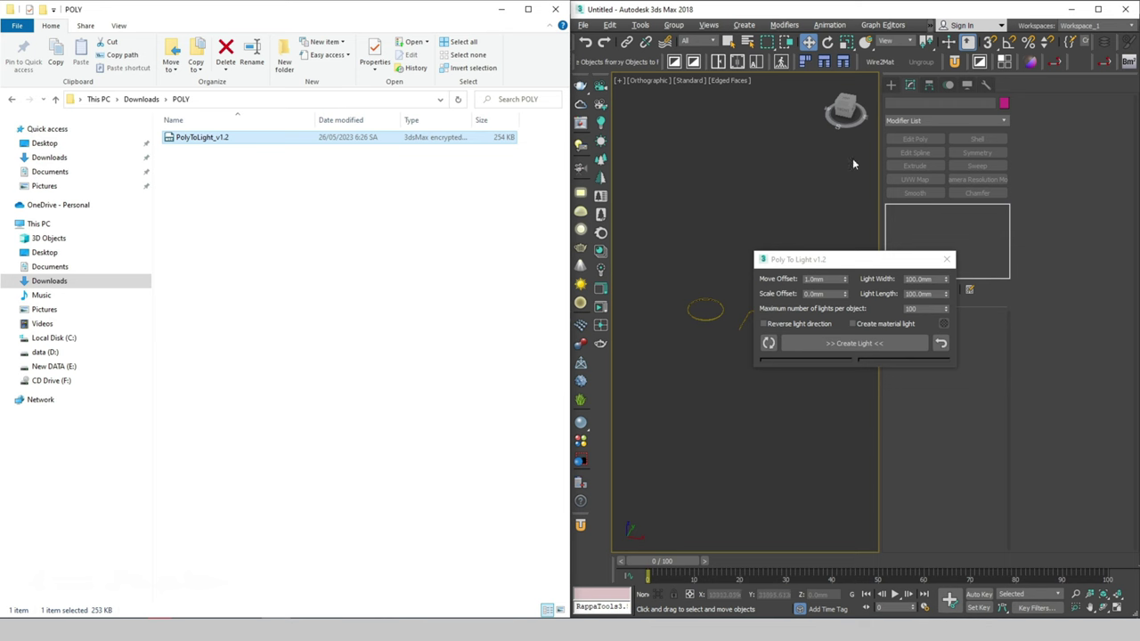
left_click(1098, 9)
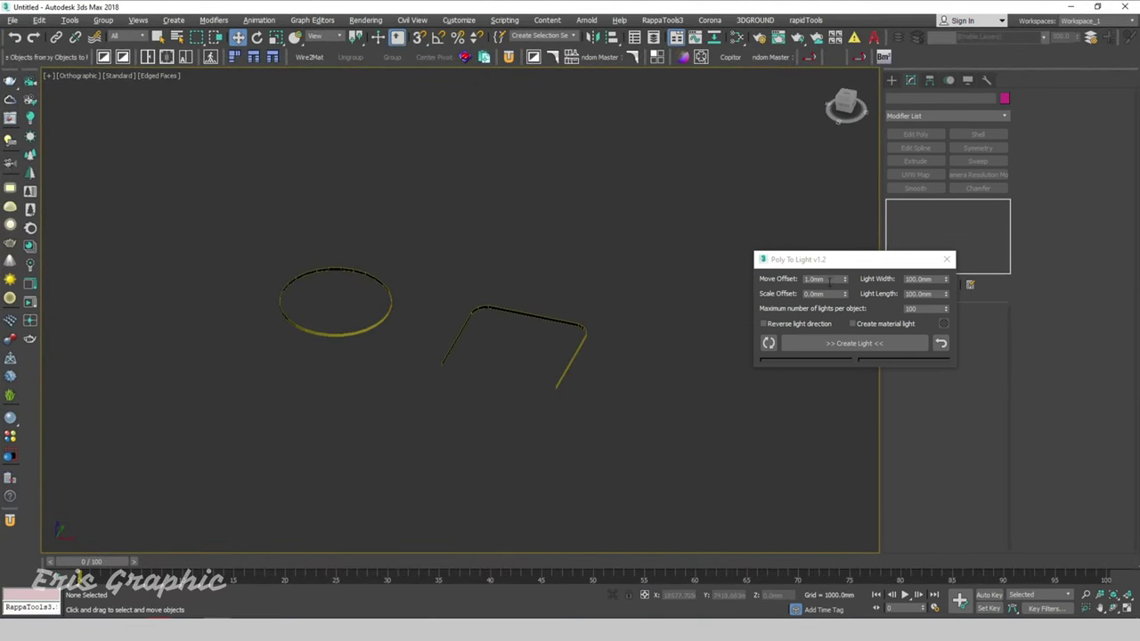
- Try Create Light on the selected ring and dismiss the V-Ray/Corona renderer warning
left_click_drag(808, 259, 181, 112)
middle_click_drag(411, 224, 509, 224)
scroll(525, 285, "up", 2)
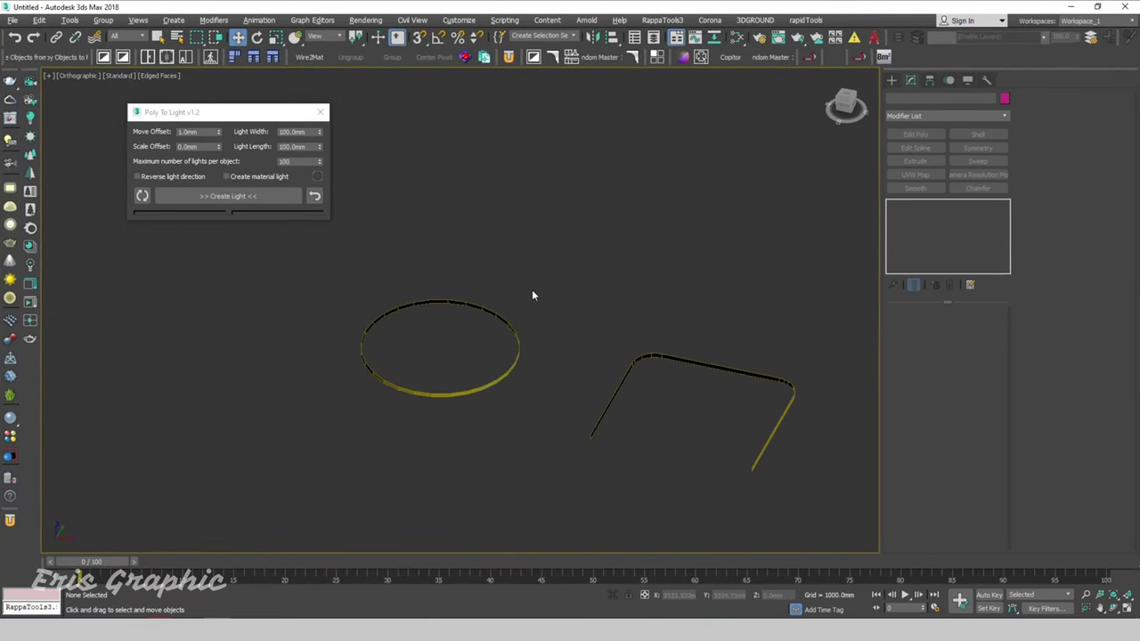
left_click_drag(526, 280, 402, 334)
left_click(230, 196)
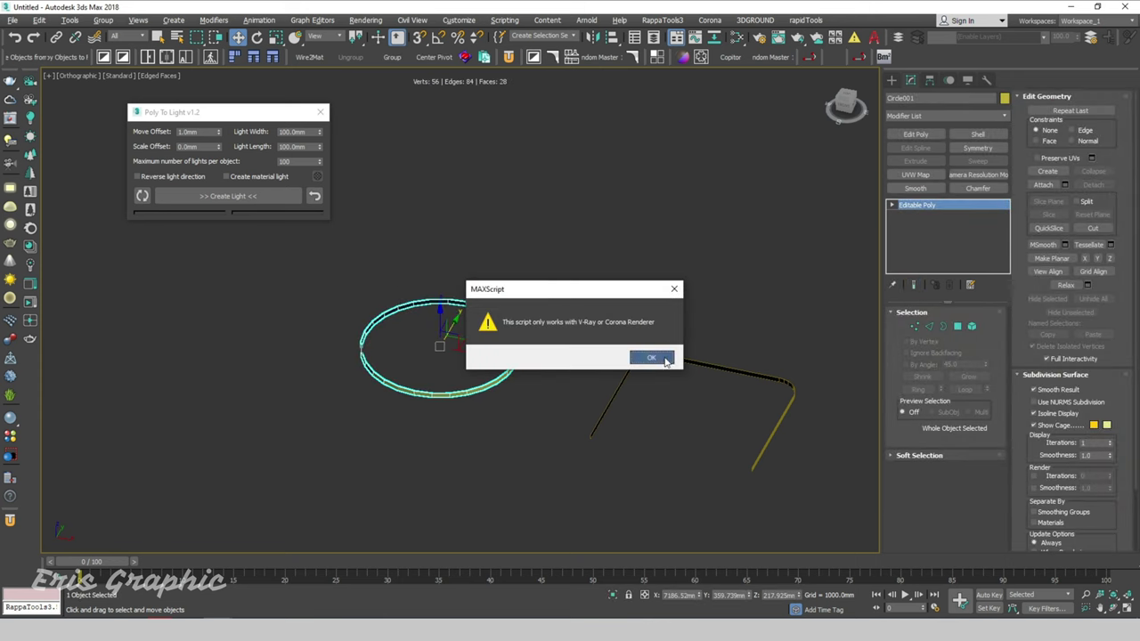
left_click(651, 356)
left_click(646, 239)
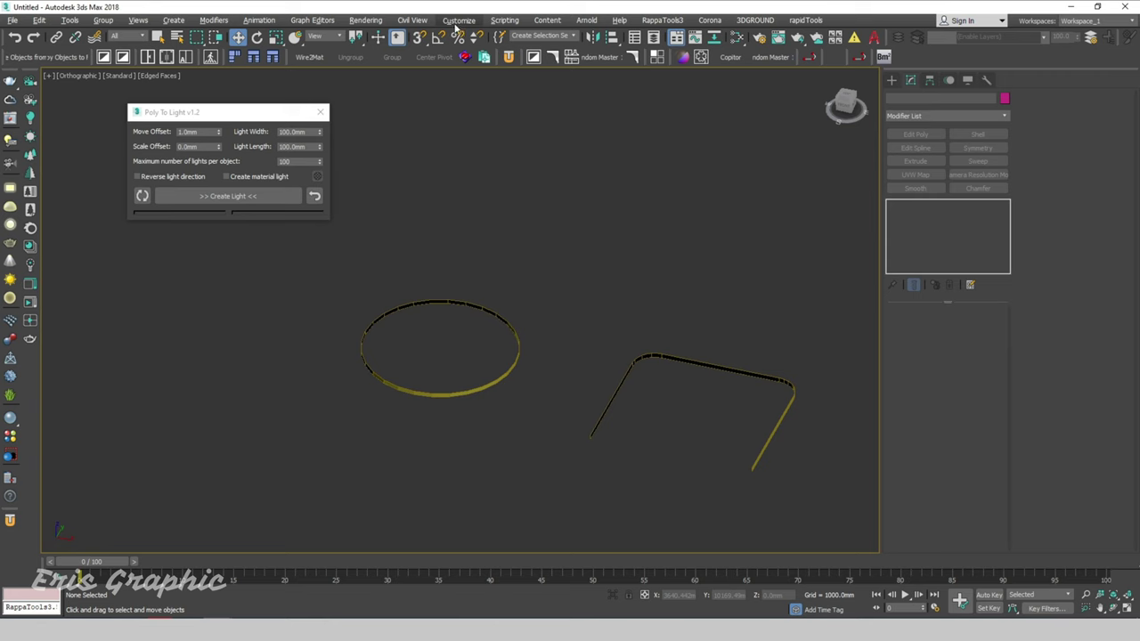
- Set the production renderer to CoronaRenderer in Render Setup
left_click(365, 20)
left_click(385, 85)
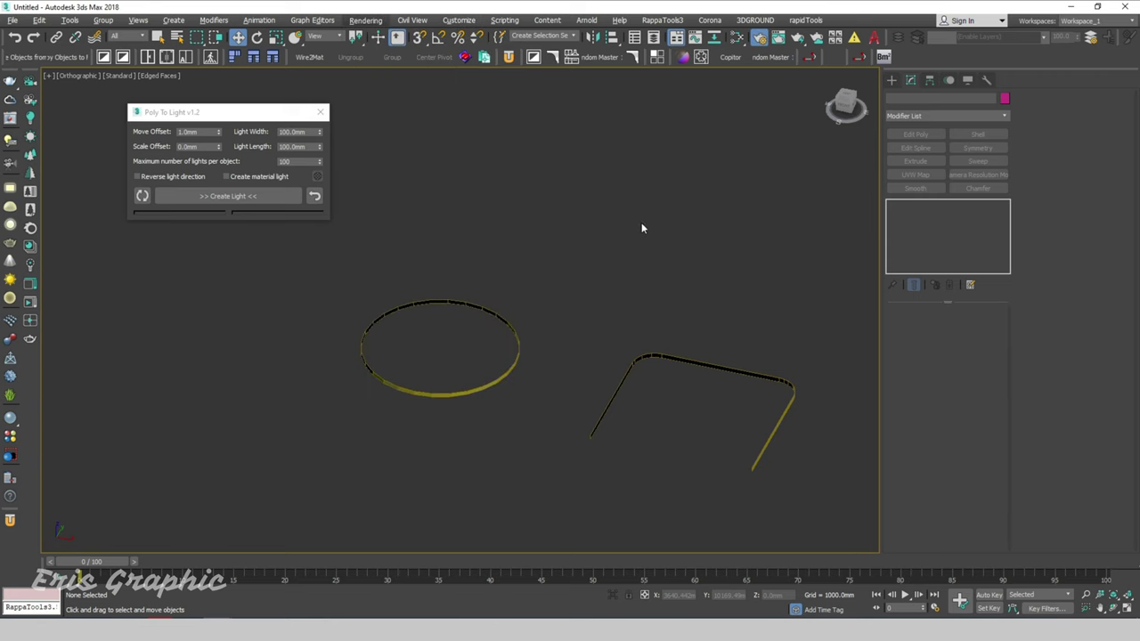
left_click_drag(477, 33, 730, 81)
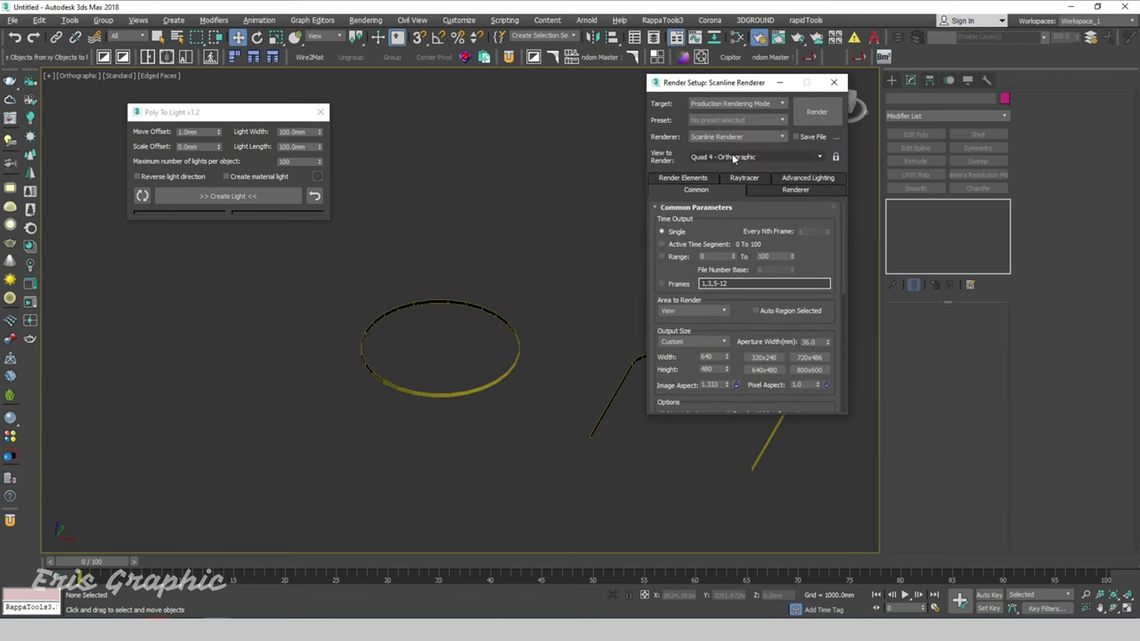
left_click(737, 136)
left_click(726, 190)
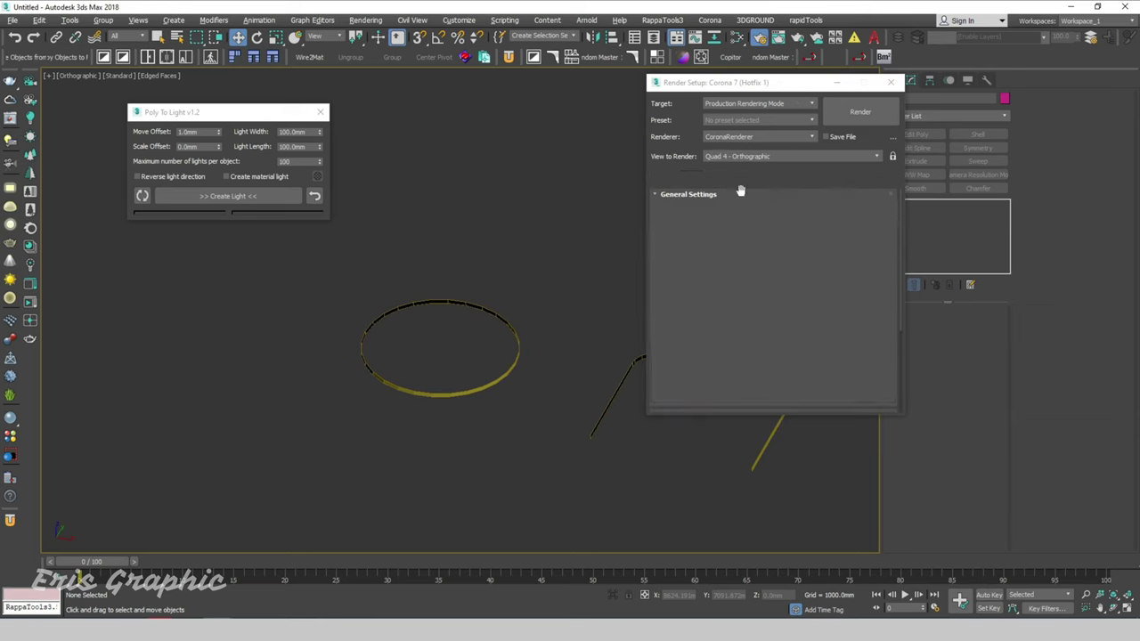
left_click(891, 82)
- Generate 28 Corona lights around the selected ring and inspect them
left_click(428, 301)
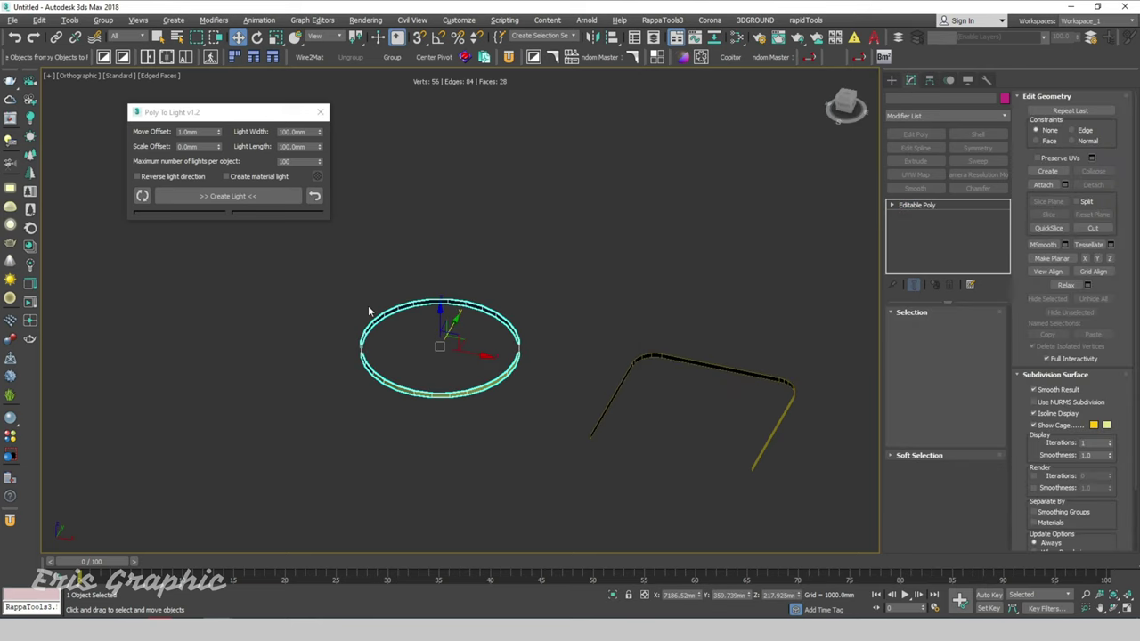
left_click(235, 197)
middle_click_drag(490, 392, 487, 391, "alt")
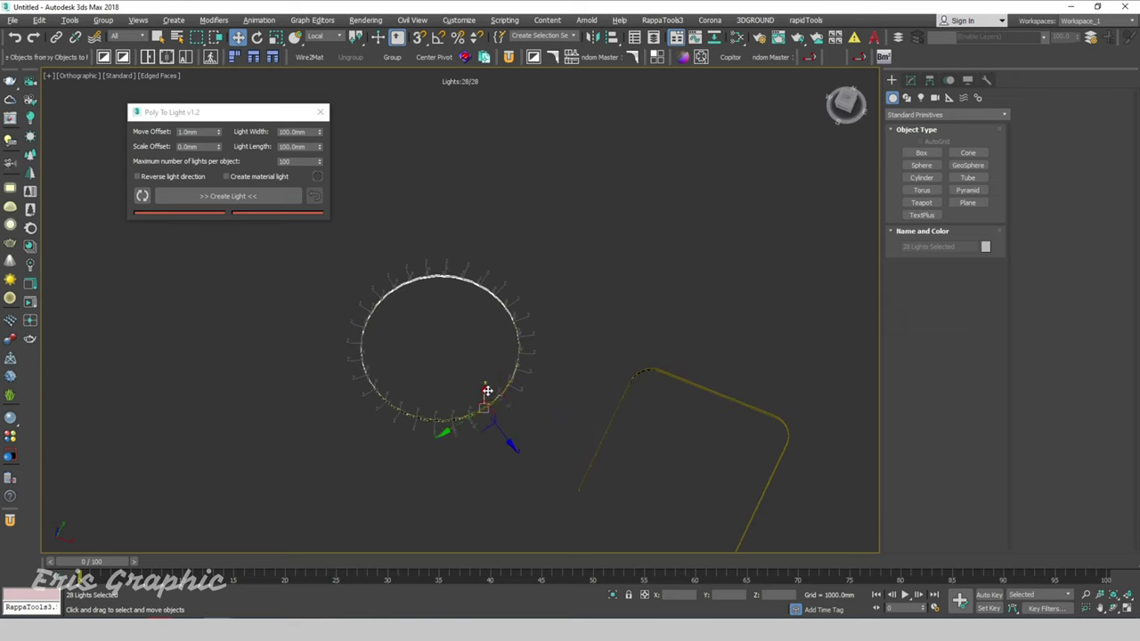
scroll(608, 395, "up", 2)
left_click(609, 394)
scroll(609, 395, "up", 4)
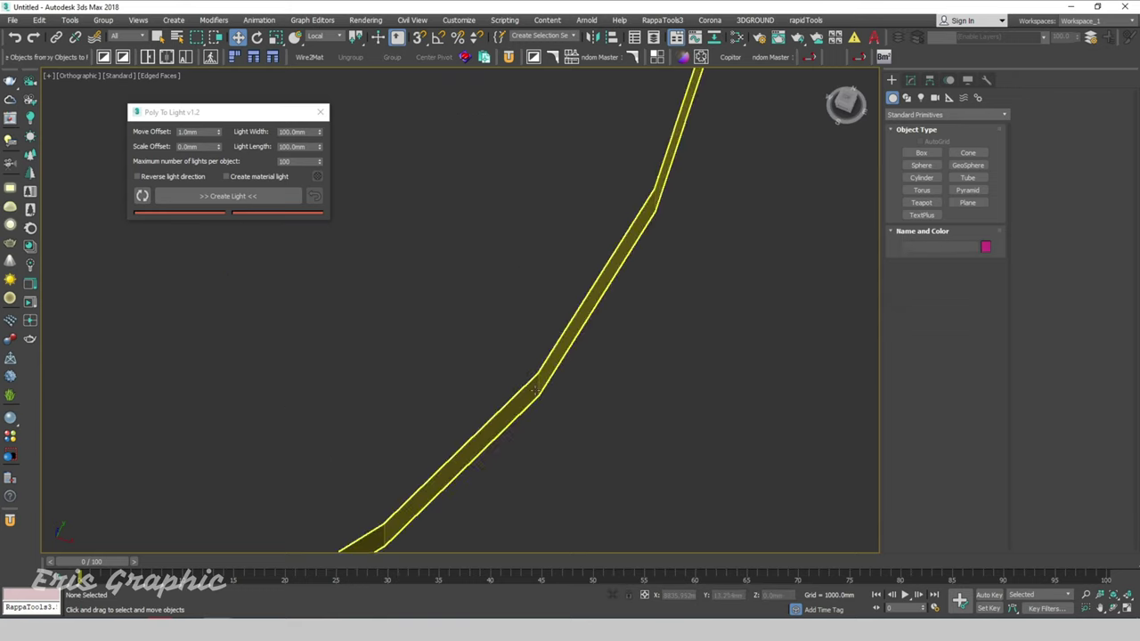
scroll(534, 387, "down", 4)
scroll(364, 305, "down", 3)
- Generate 17 lights along the Rectangle001 strip and inspect the result
left_click(553, 283)
scroll(478, 330, "up", 4)
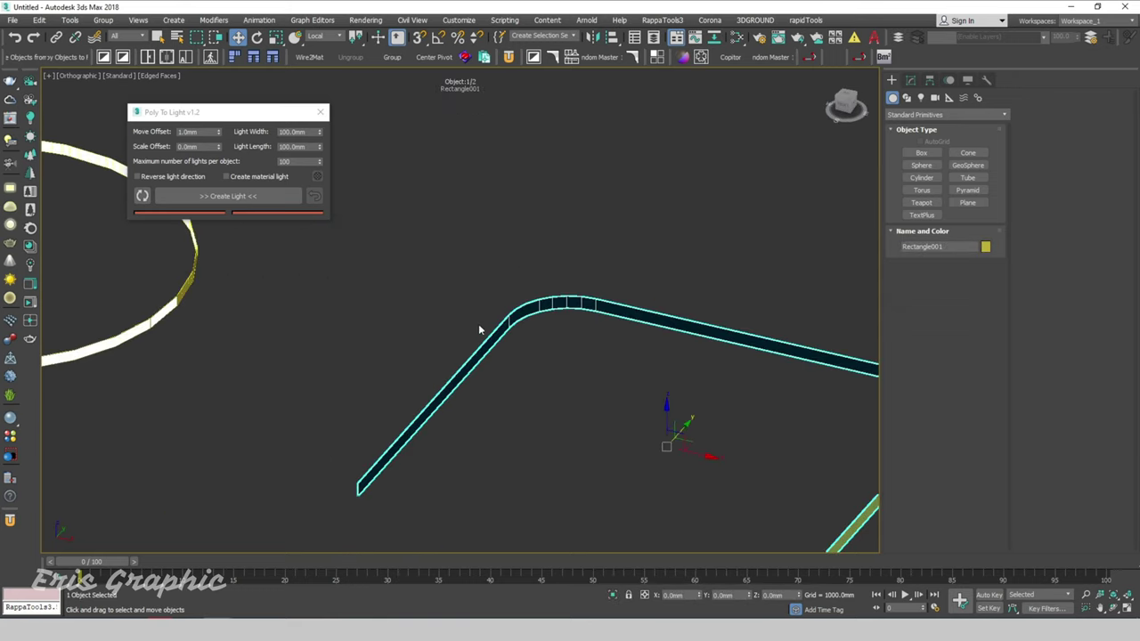
scroll(478, 329, "up", 2)
scroll(542, 316, "up", 1)
left_click(214, 198)
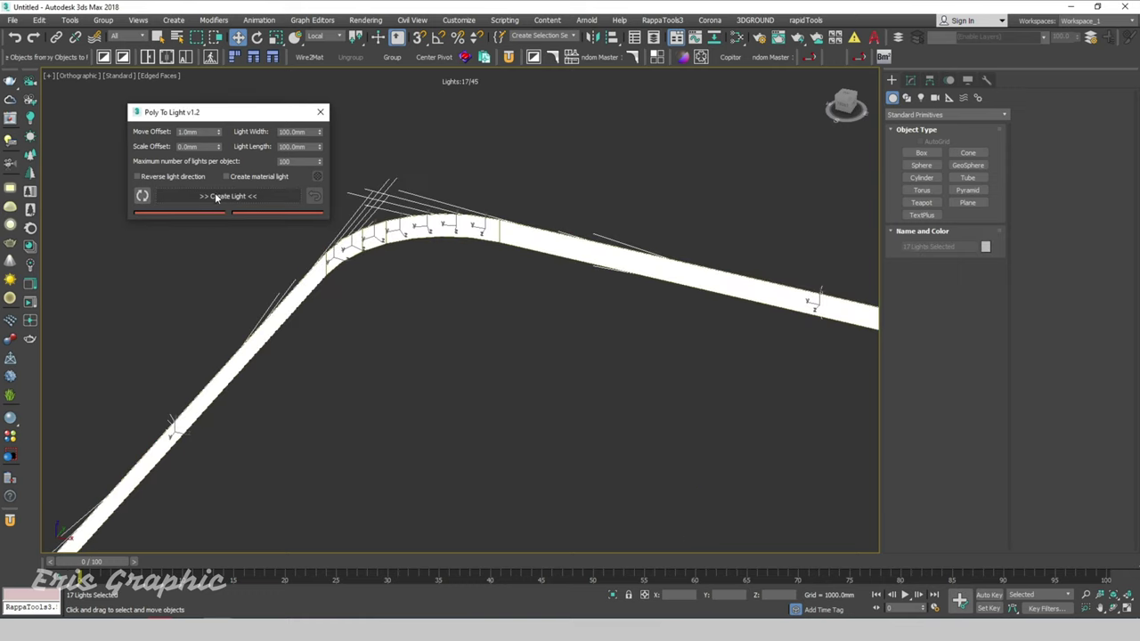
mouse_move(499, 268)
middle_mouse_down("alt")
mouse_move(623, 247)
mouse_move(549, 248)
mouse_move(570, 257)
mouse_move(568, 196)
middle_mouse_up("alt")
scroll(623, 246, "down", 3)
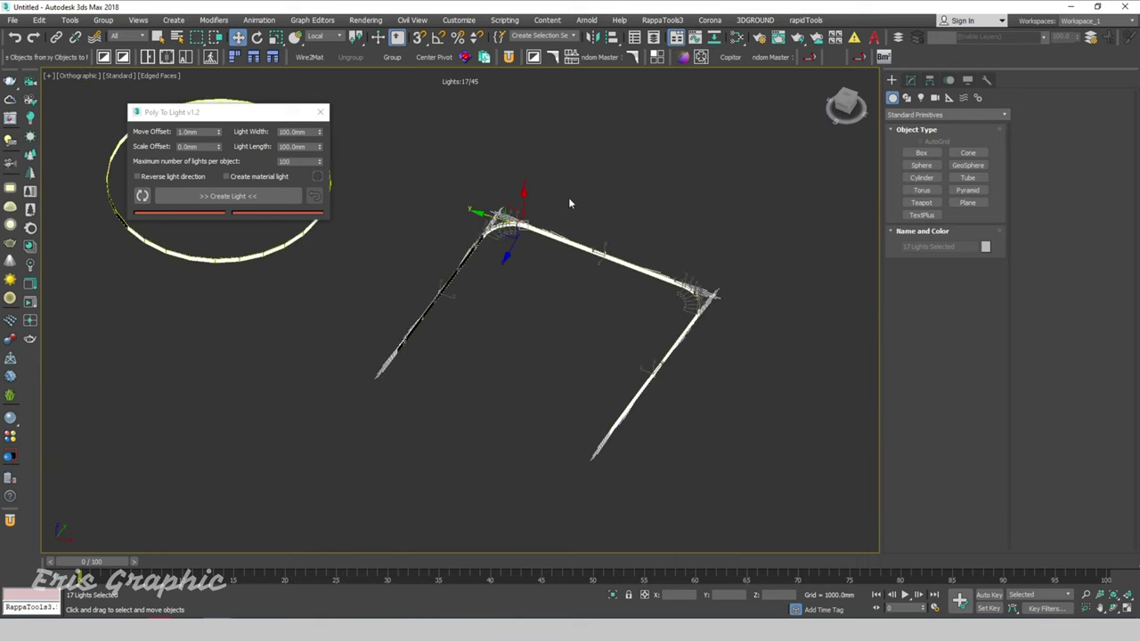
mouse_move(257, 111)
left_mouse_down()
mouse_move(510, 145)
mouse_move(485, 112)
mouse_move(366, 94)
left_mouse_up()
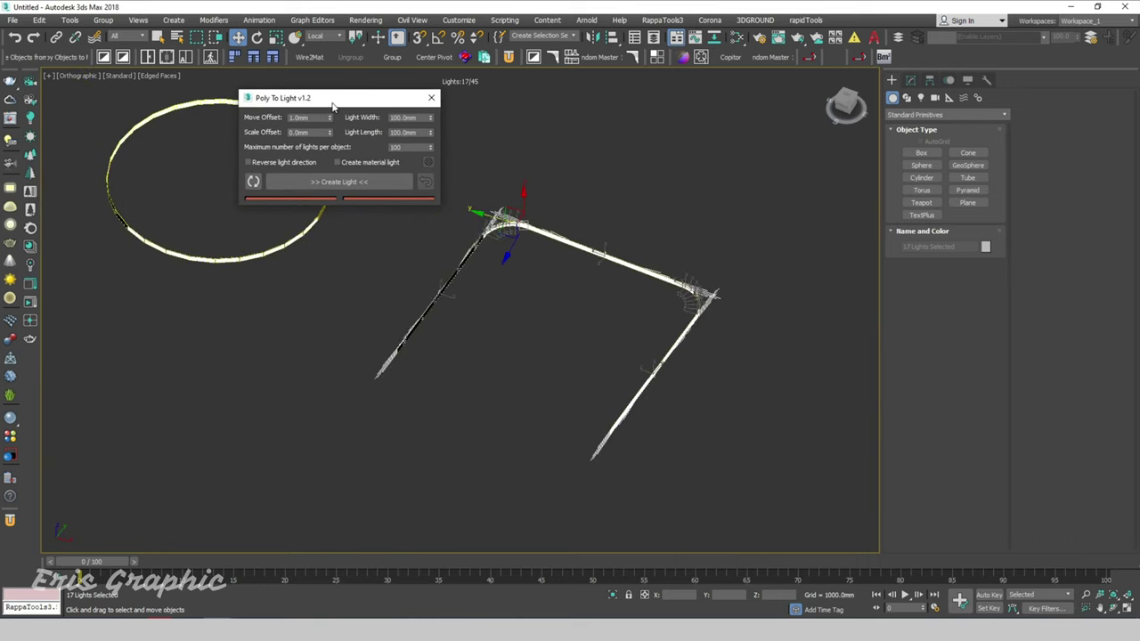
mouse_move(530, 160)
middle_mouse_down()
mouse_move(542, 207)
mouse_move(519, 273)
middle_mouse_up()
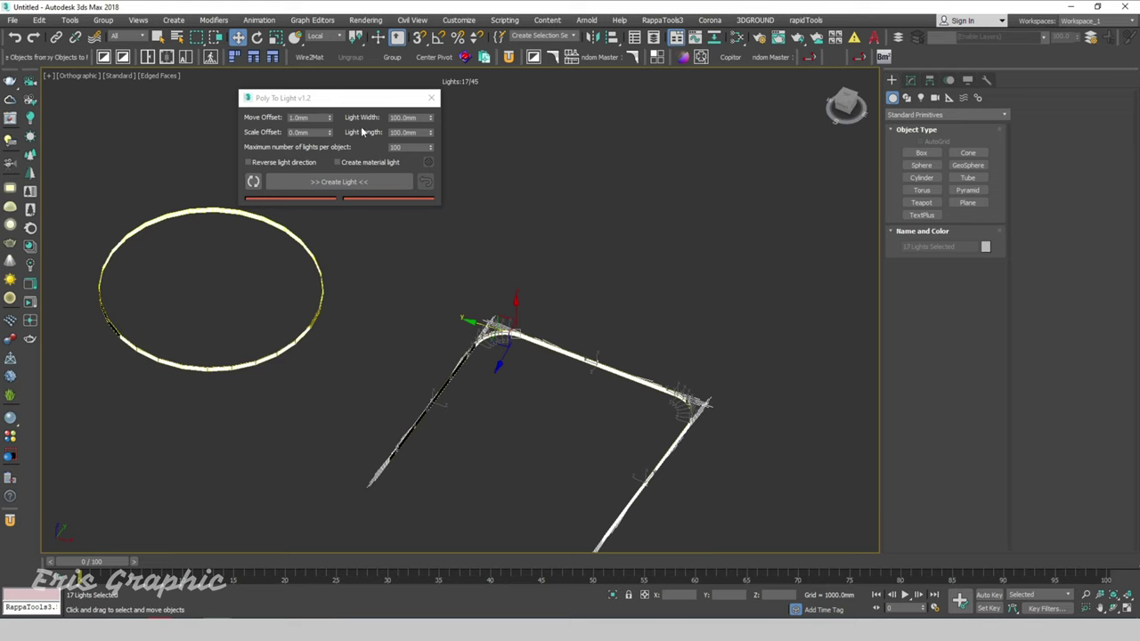
left_click(250, 163)
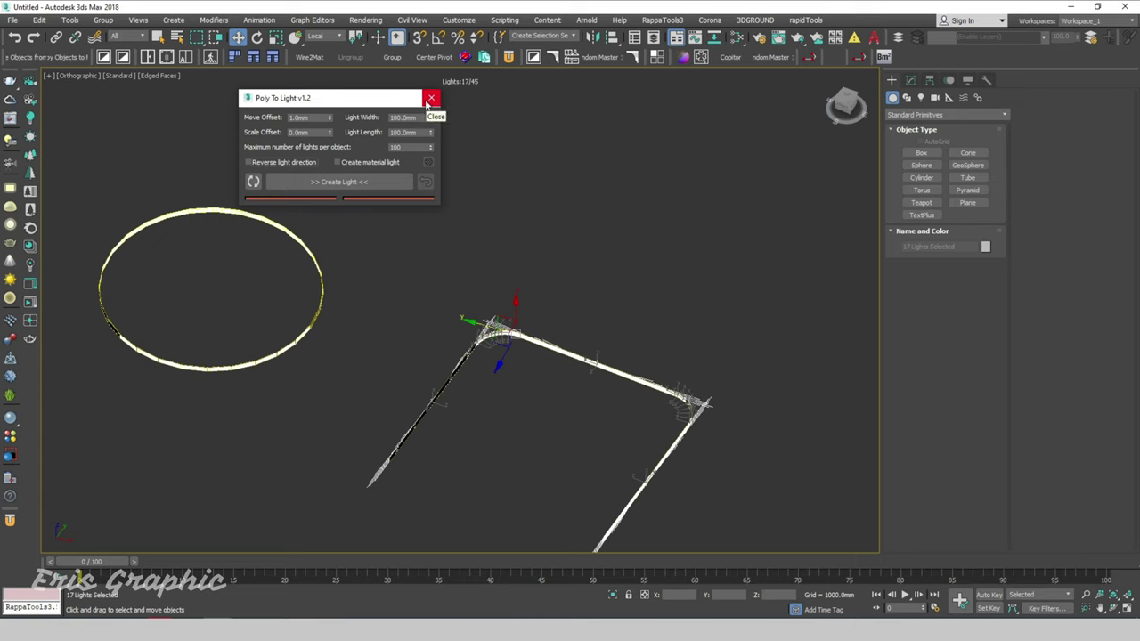
left_click_drag(346, 100, 732, 157)
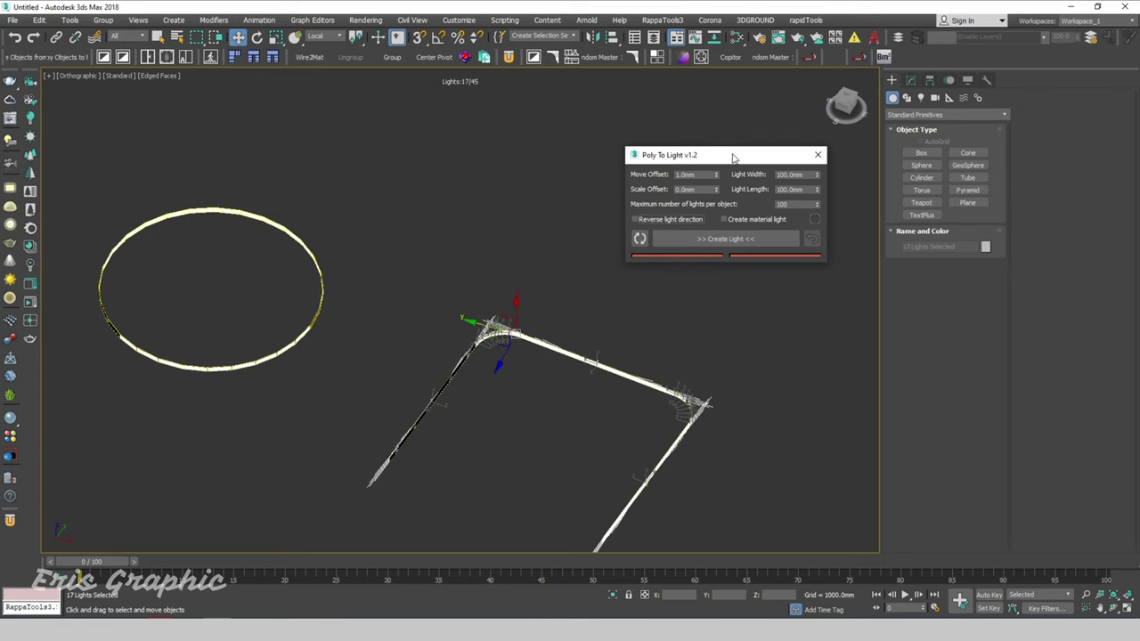
left_click(476, 255)
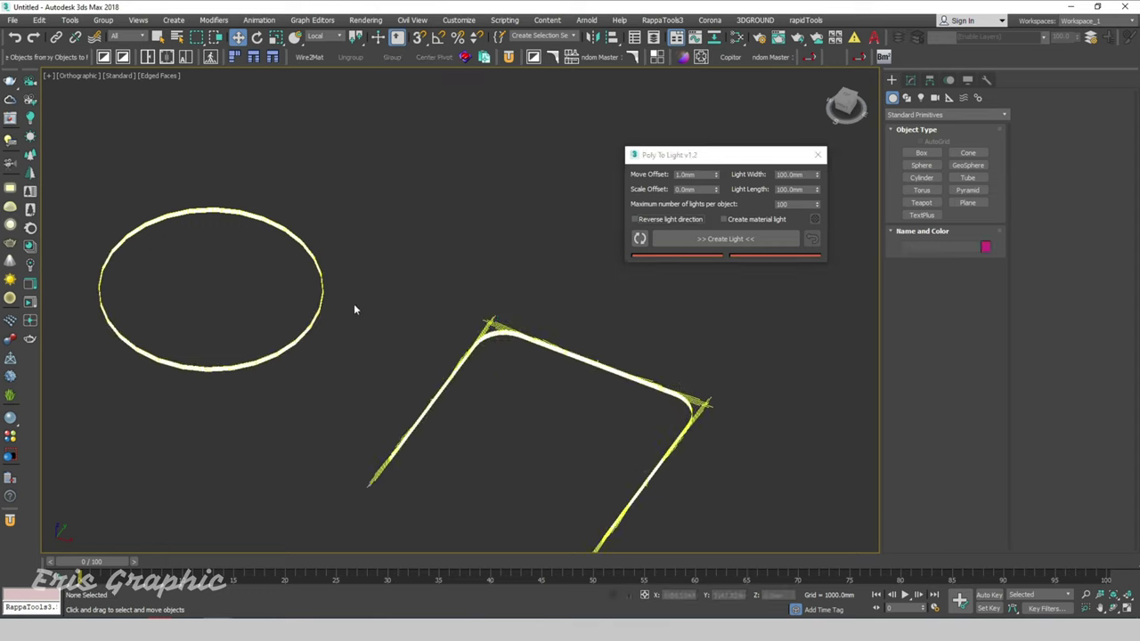
key("F3")
scroll(558, 352, "up", 4)
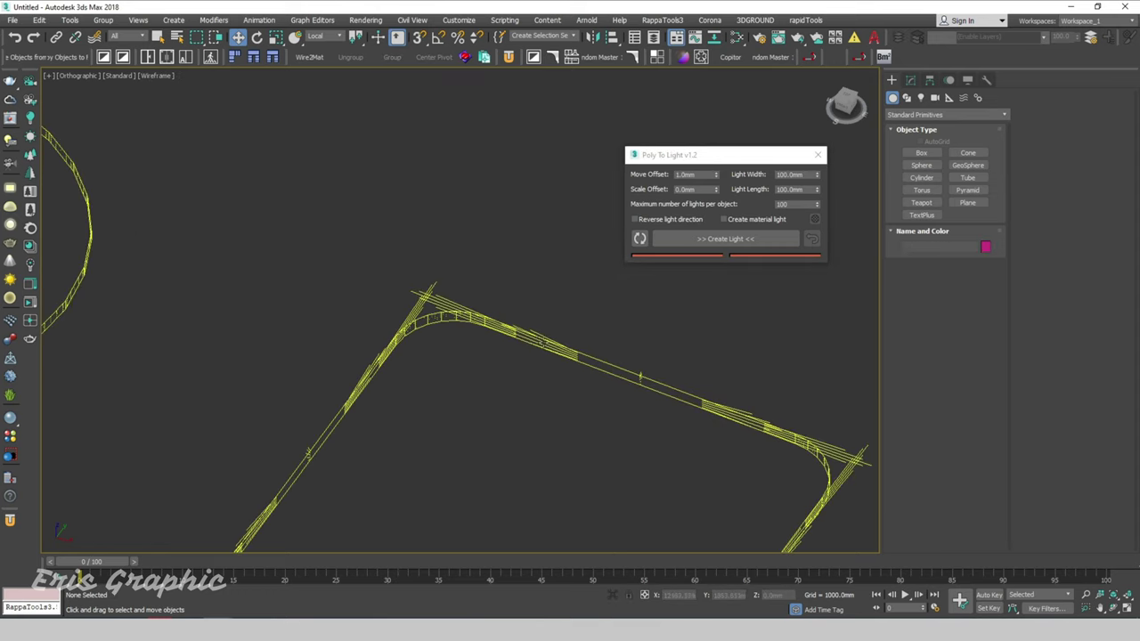
middle_click_drag(540, 341, 546, 297)
left_click(510, 276)
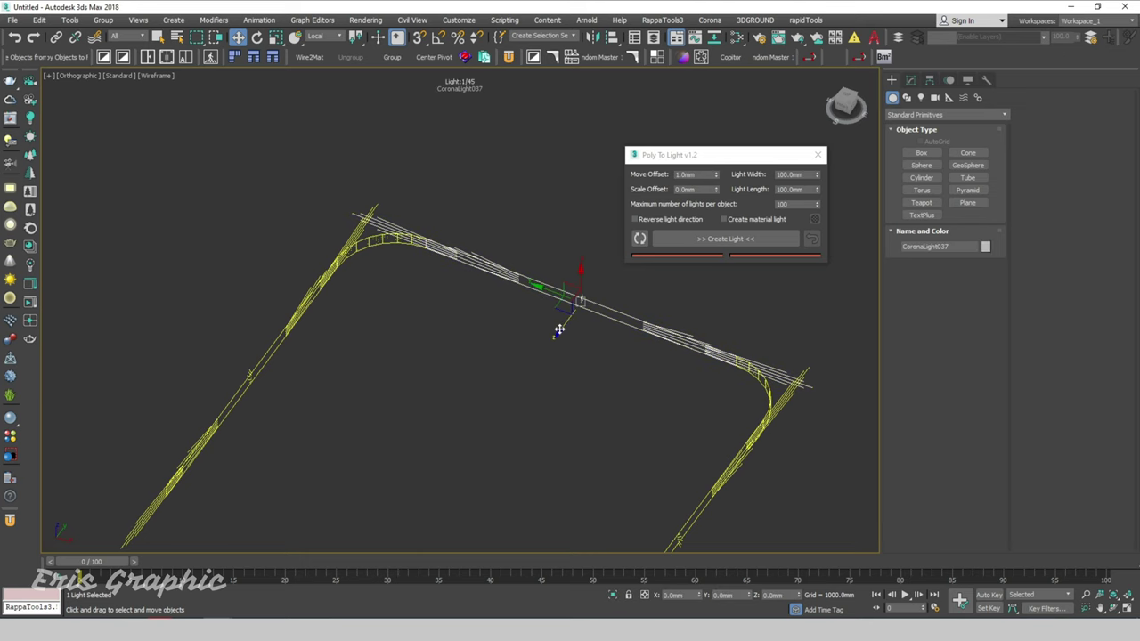
mouse_move(558, 330)
left_mouse_down()
mouse_move(590, 285)
mouse_move(558, 326)
left_mouse_up()
scroll(379, 243, "up", 3)
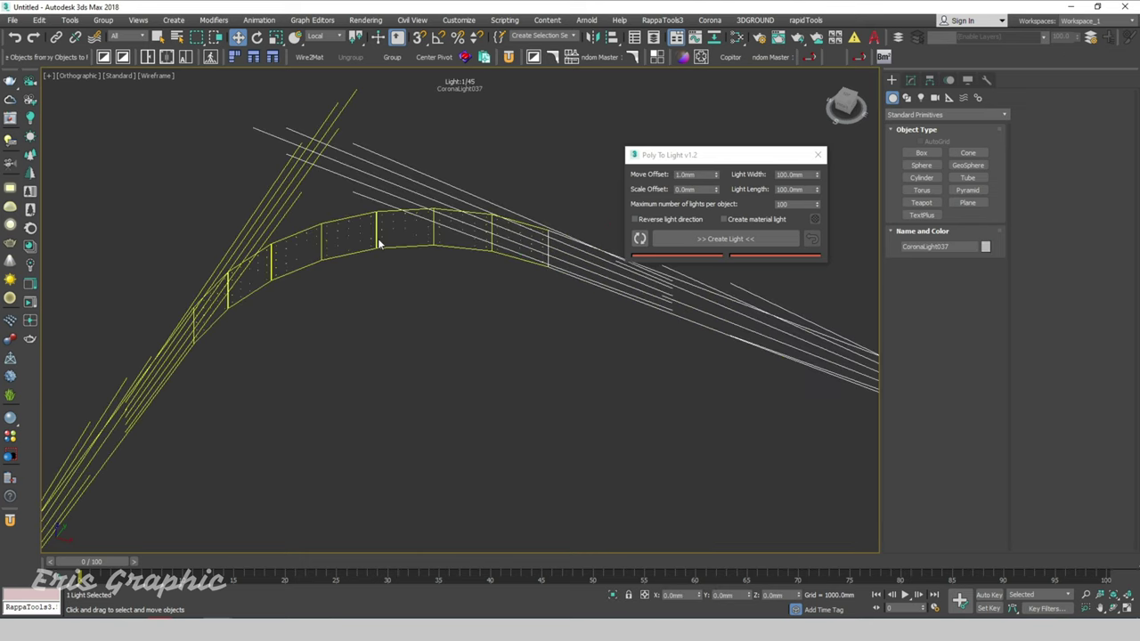
scroll(349, 219, "down", 3)
left_click(358, 290)
scroll(354, 308, "down", 2)
middle_click_drag(353, 310, 359, 300)
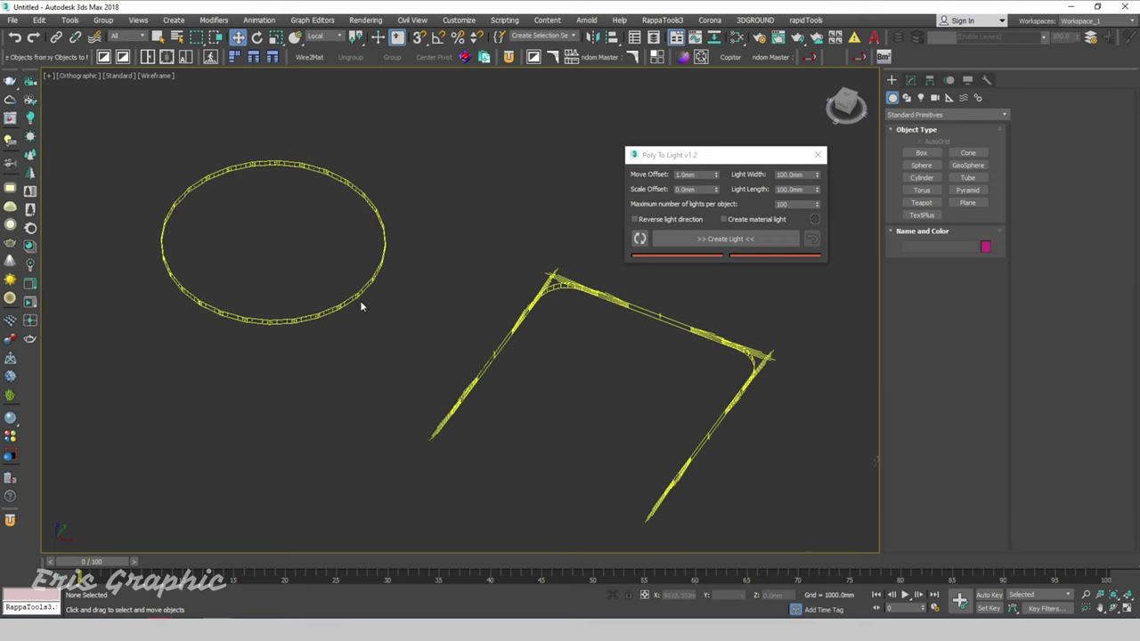
scroll(361, 298, "up", 4)
left_click_drag(363, 300, 314, 250)
scroll(371, 285, "down", 3)
scroll(372, 284, "down", 2)
left_click_drag(206, 162, 457, 357)
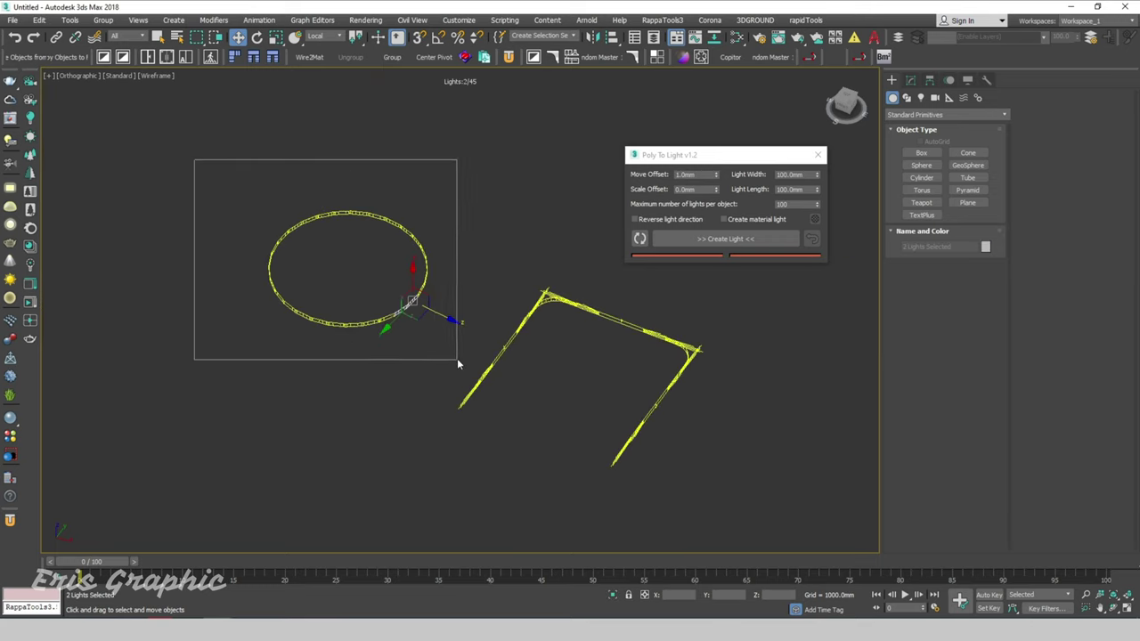
key("t")
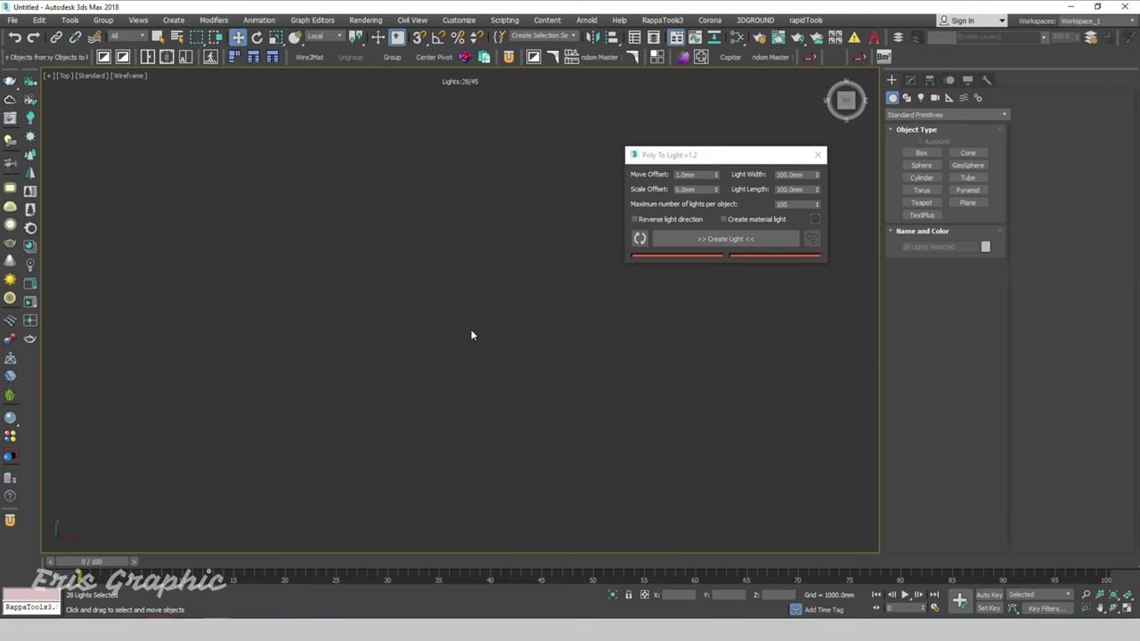
left_click(541, 340)
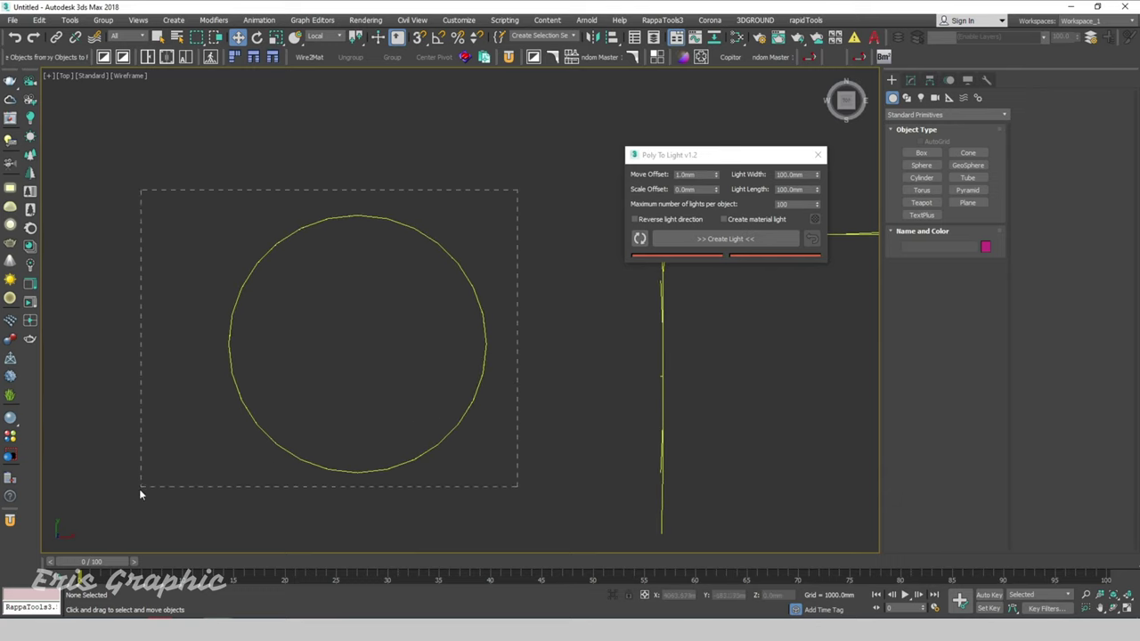
left_click_drag(140, 494, 140, 491)
middle_click_drag(396, 456, 426, 398, "alt")
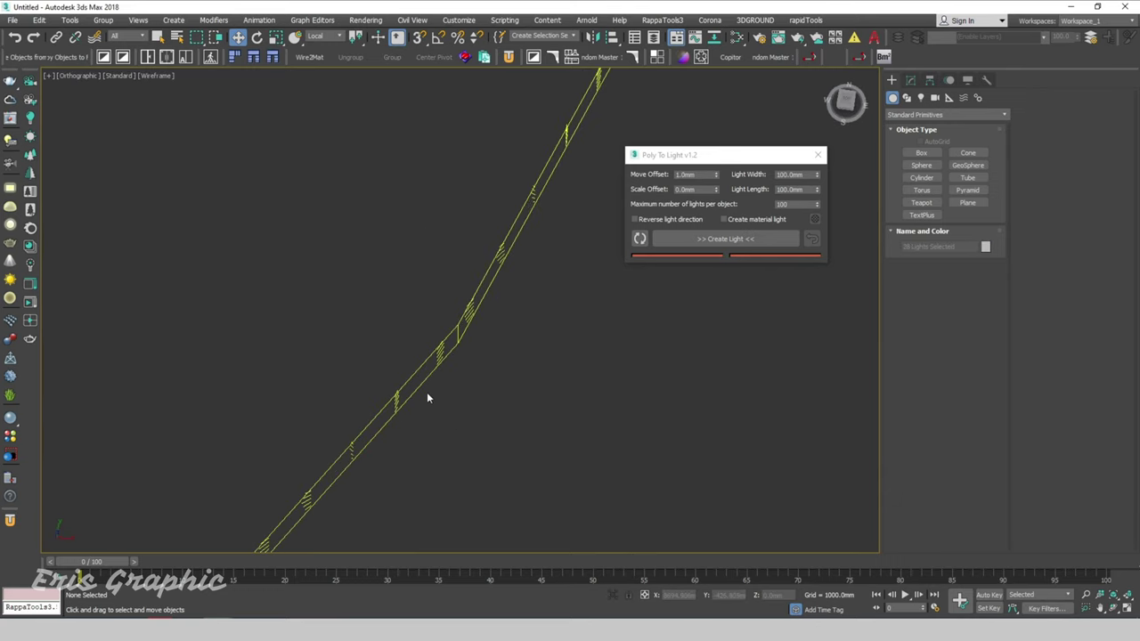
left_click(393, 403)
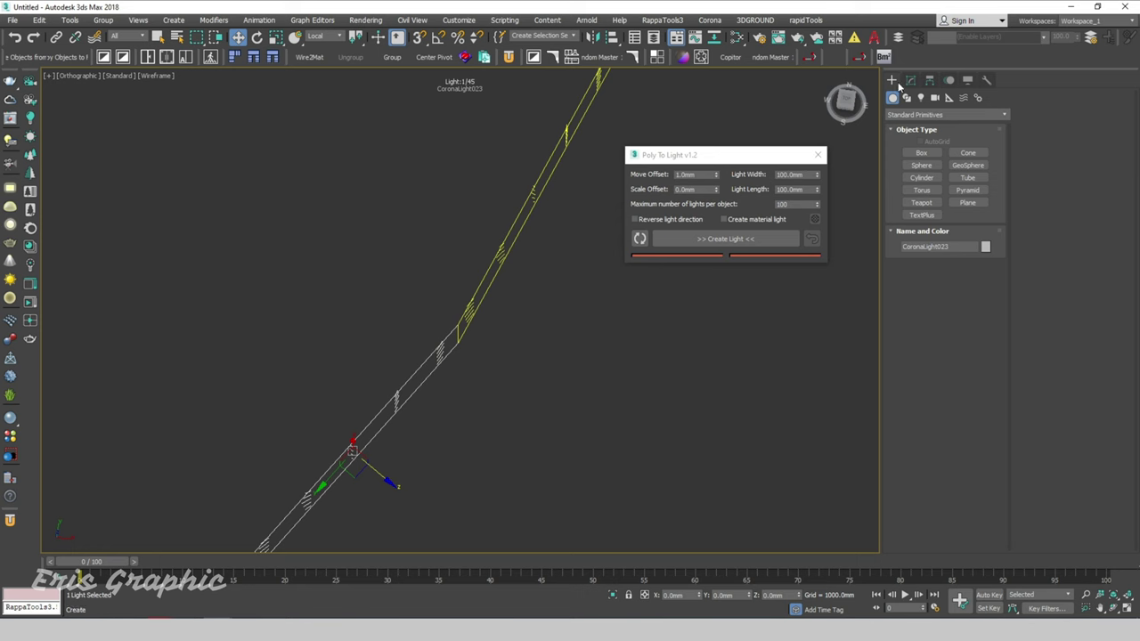
- Show the light parameters in the Modify panel and select all 28 ring lights
left_click(910, 79)
middle_click_drag(483, 214, 438, 282, "alt")
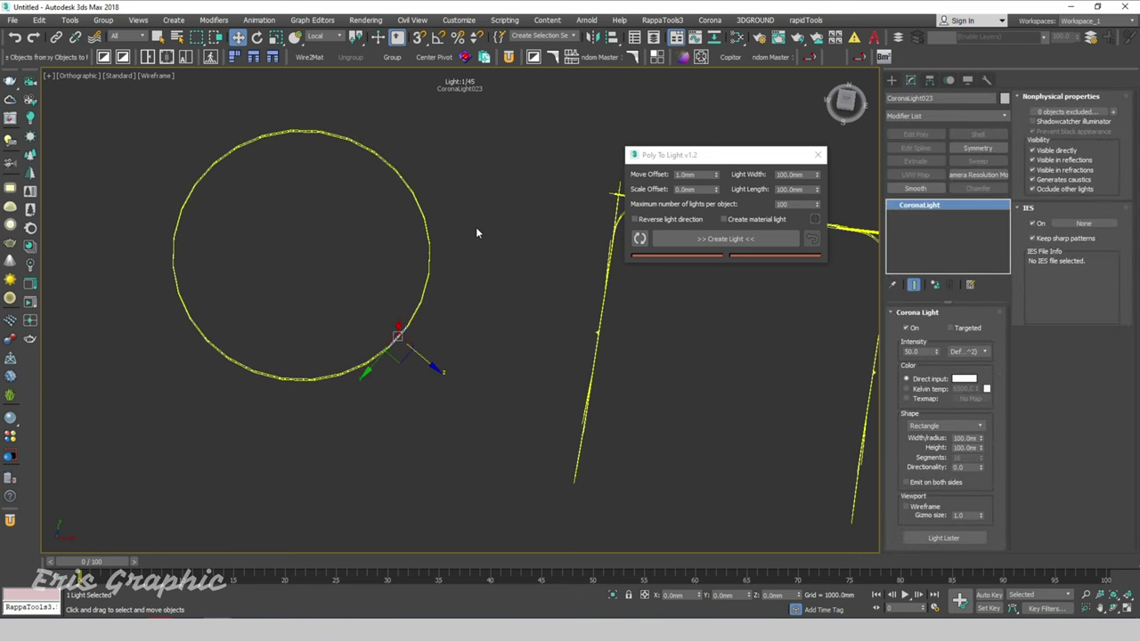
left_click_drag(511, 145, 122, 471)
mouse_move(267, 427)
middle_mouse_down("alt")
mouse_move(434, 408)
mouse_move(489, 374)
mouse_move(831, 428)
middle_mouse_up("alt")
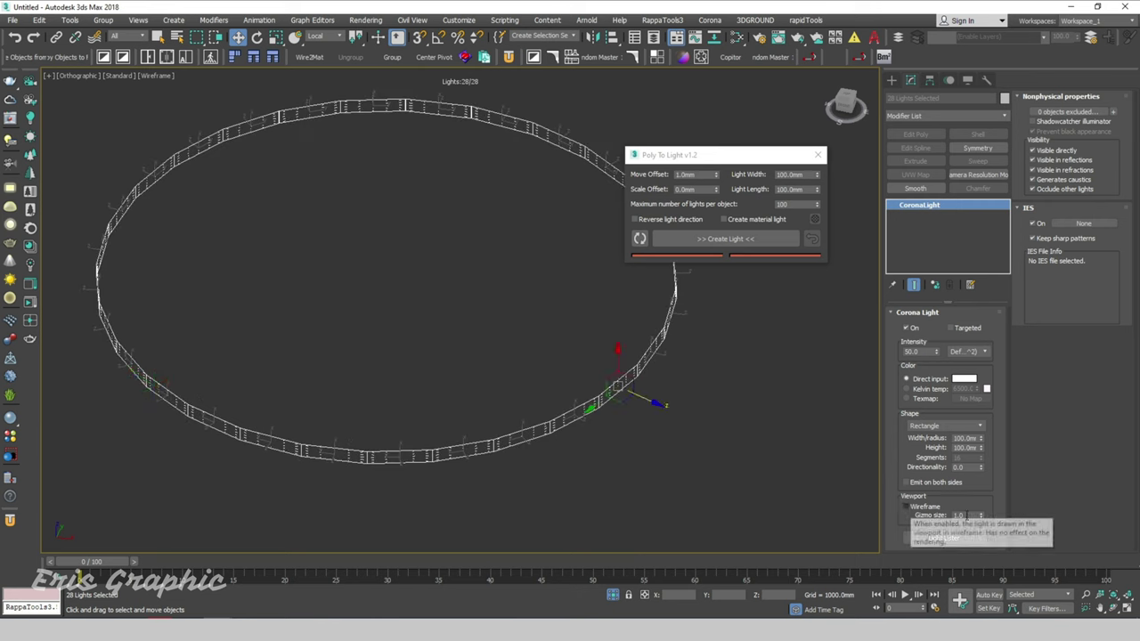
- Set the lights' gizmo size to 13.277 and directionality to 0.5, preventing black appearance
left_click_drag(980, 514, 960, 362)
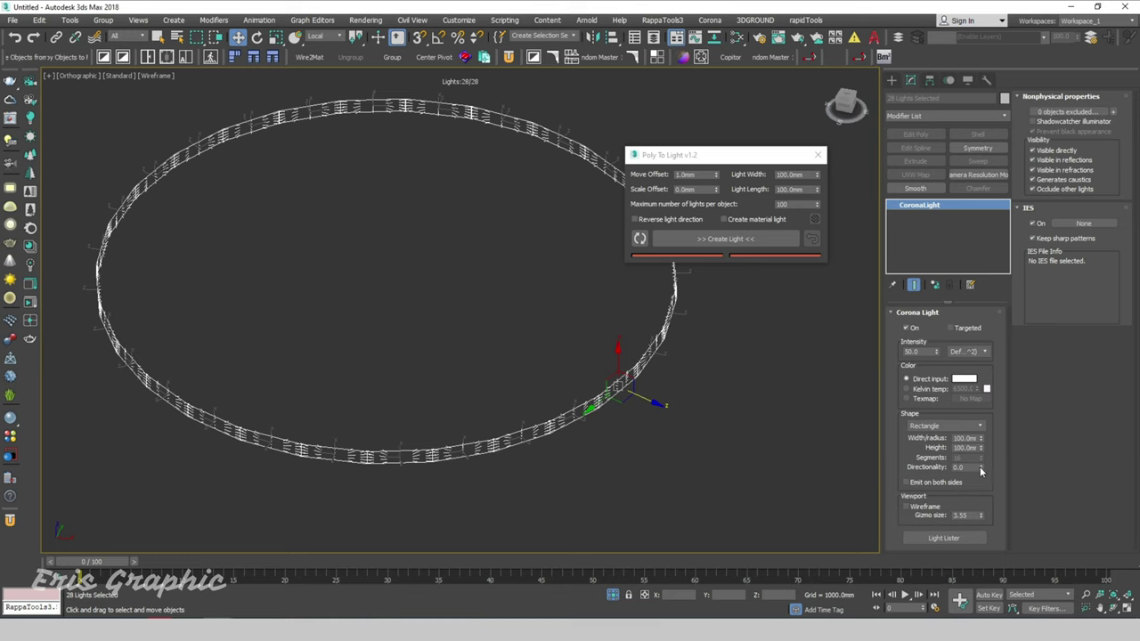
left_click_drag(980, 466, 985, 434)
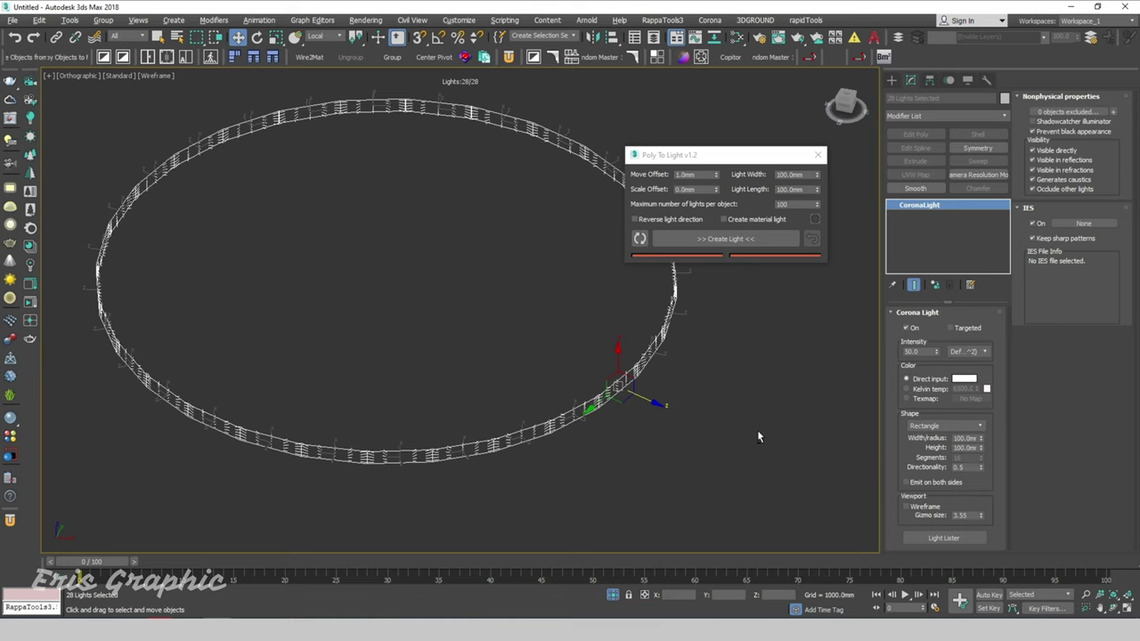
scroll(756, 436, "up", 5)
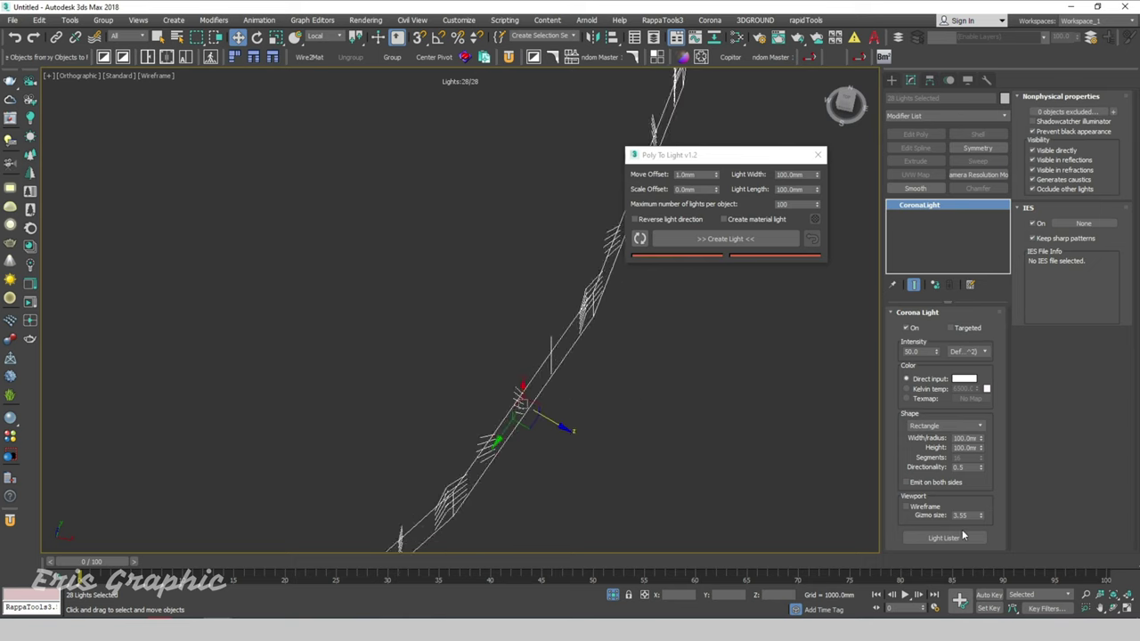
left_click_drag(980, 516, 969, 356)
scroll(479, 280, "down", 5)
scroll(472, 301, "down", 2)
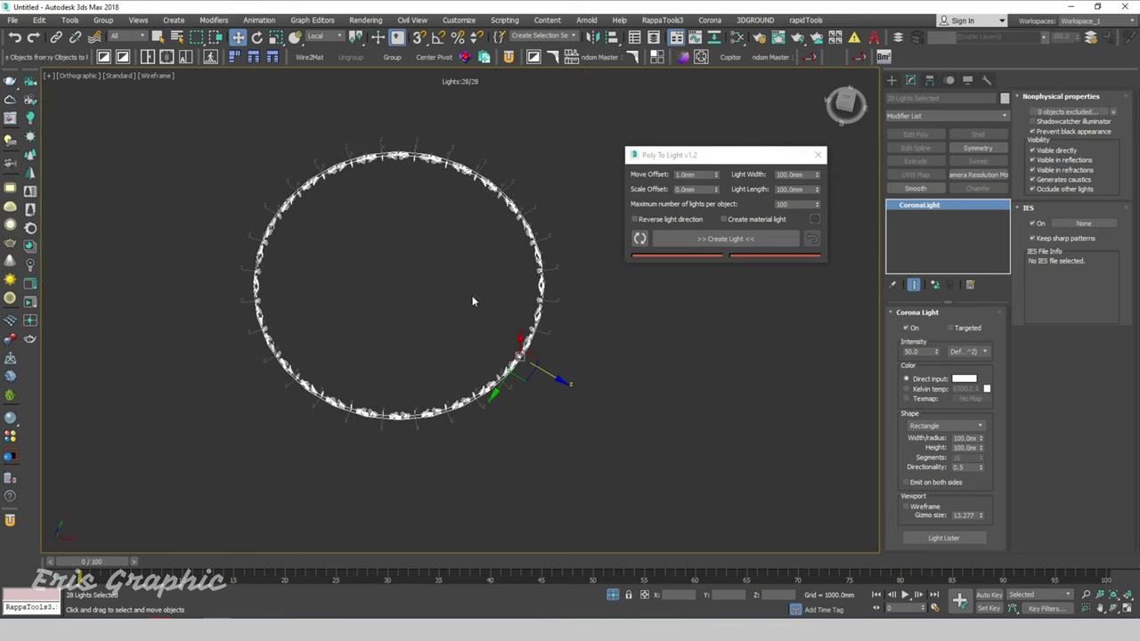
- Reselect the whole light ring from the Top view
left_click_drag(171, 108, 594, 476)
middle_click_drag(578, 363, 574, 403)
key("t")
left_click(434, 359)
scroll(434, 359, "down", 3)
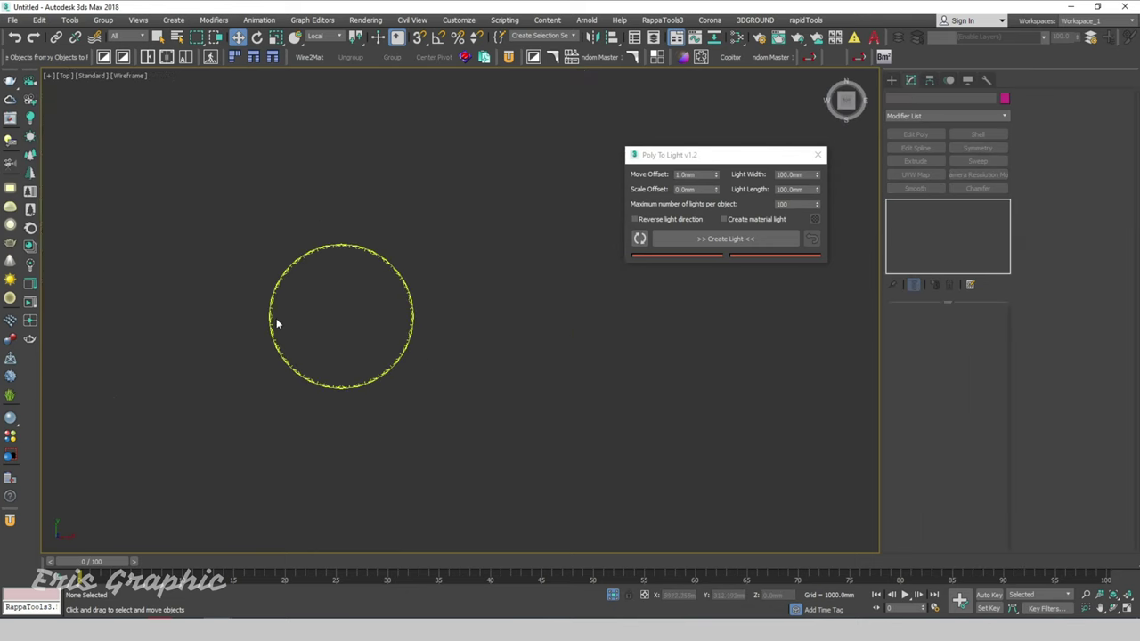
left_click_drag(204, 199, 522, 475)
scroll(365, 334, "up", 3)
scroll(476, 411, "up", 2)
scroll(456, 291, "up", 4)
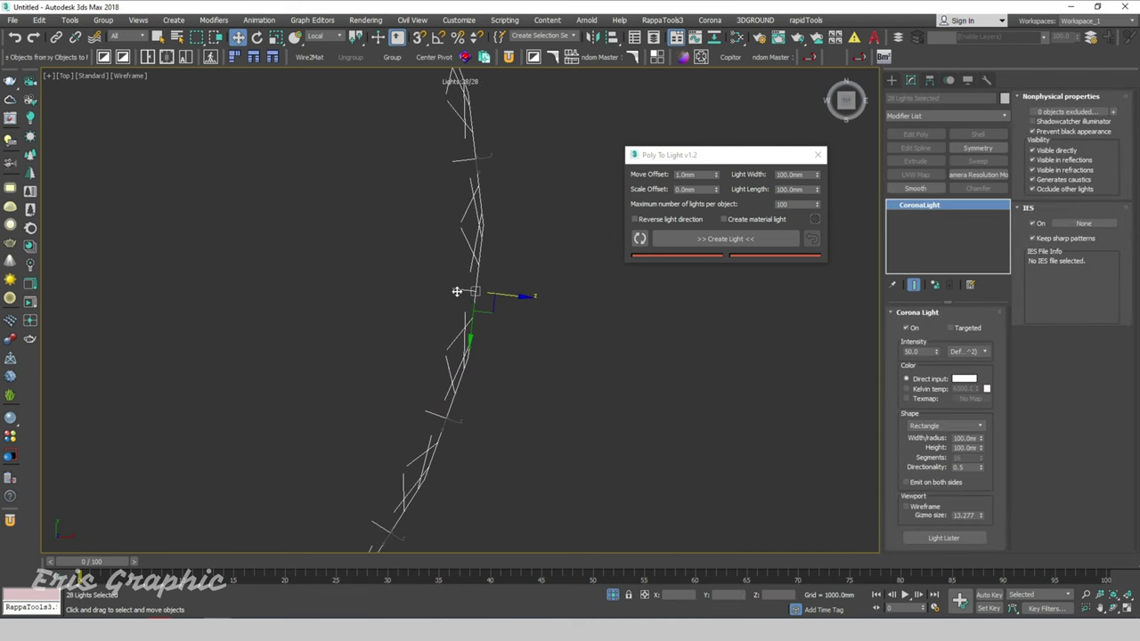
- Mirror the selected ring lights on the Z axis with No Clone
left_click(592, 37)
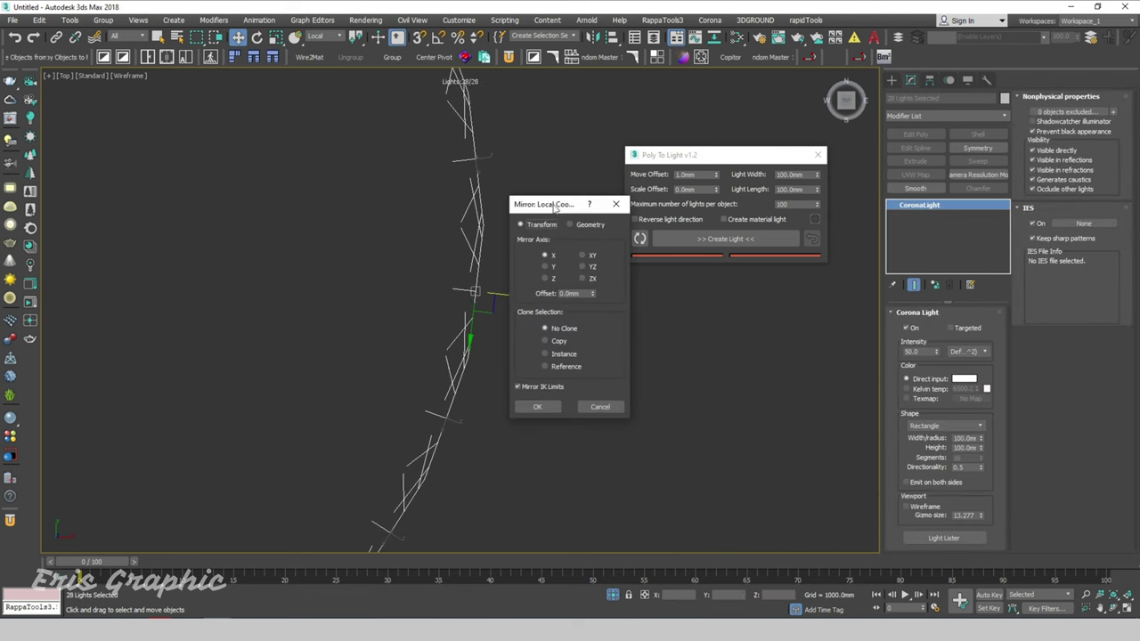
left_click(556, 256)
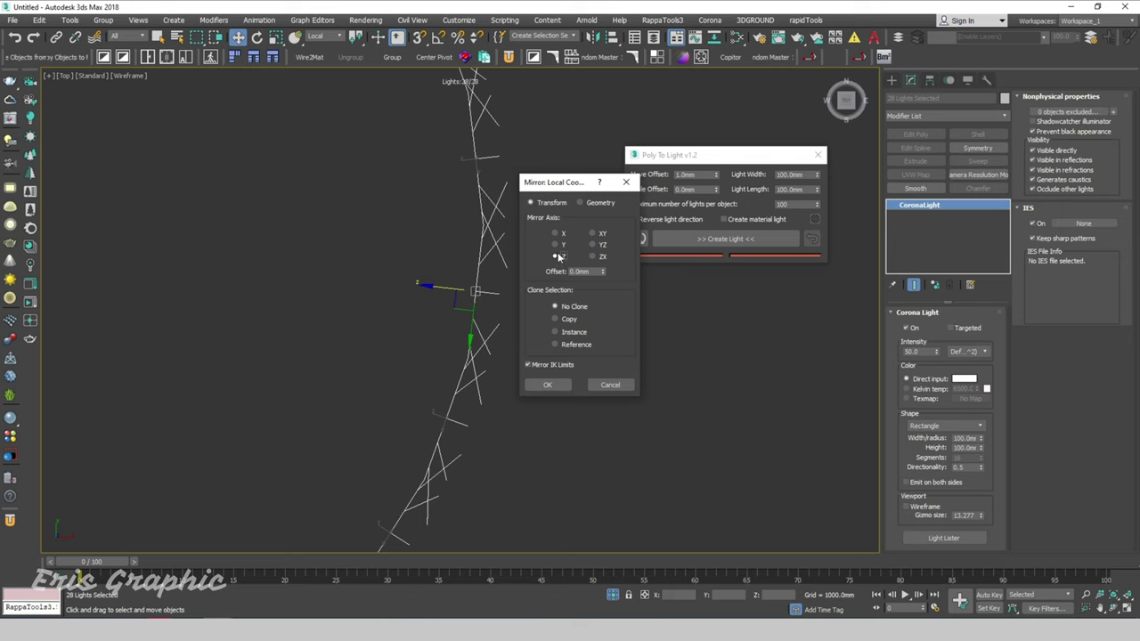
left_click(547, 385)
scroll(513, 366, "down", 3)
mouse_move(513, 366)
middle_mouse_down("alt")
mouse_move(516, 288)
mouse_move(465, 327)
middle_mouse_up("alt")
scroll(466, 328, "up", 3)
left_click(508, 369)
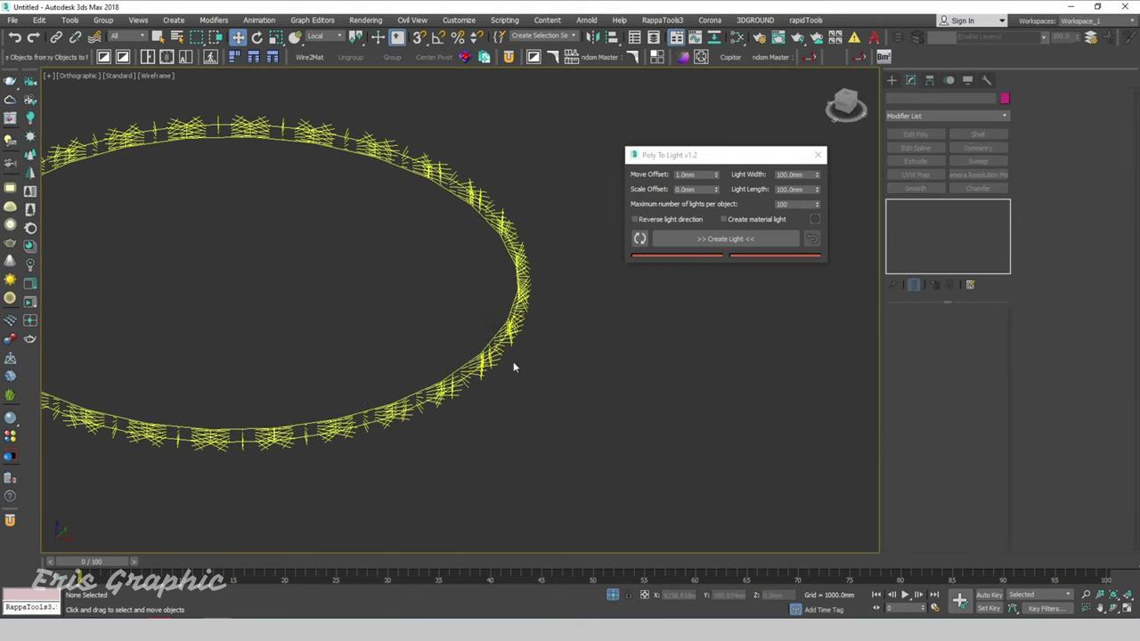
- Reselect all ring lights, apply the Z-axis mirror again, and deselect them
scroll(509, 369, "down", 4)
left_click_drag(546, 208, 178, 458)
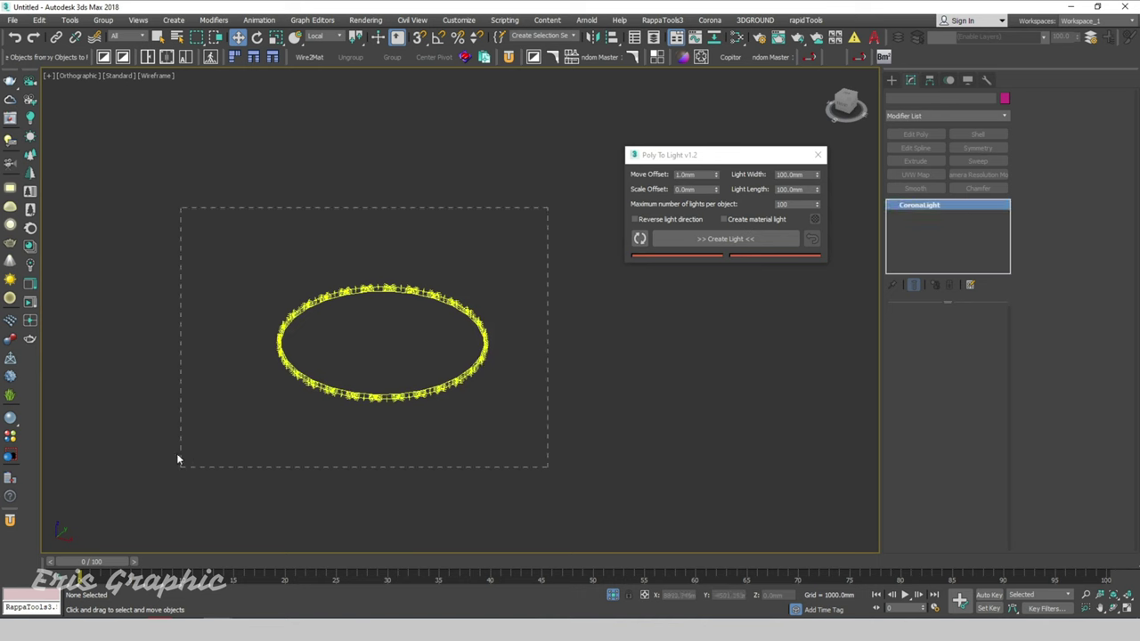
left_click(594, 37)
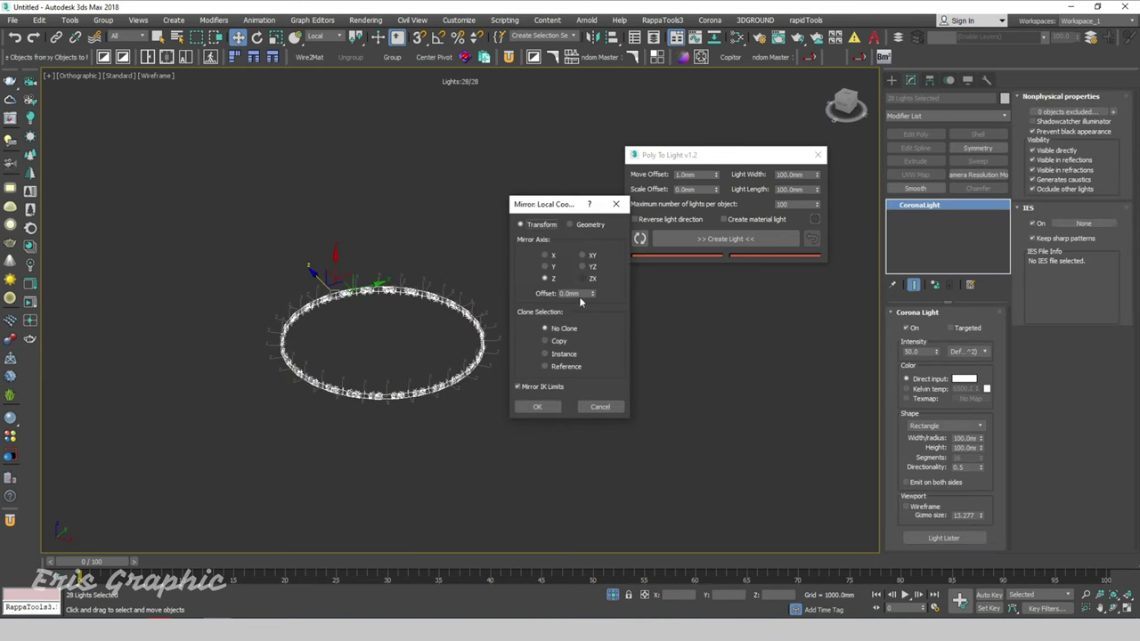
left_click(543, 408)
left_click(488, 290)
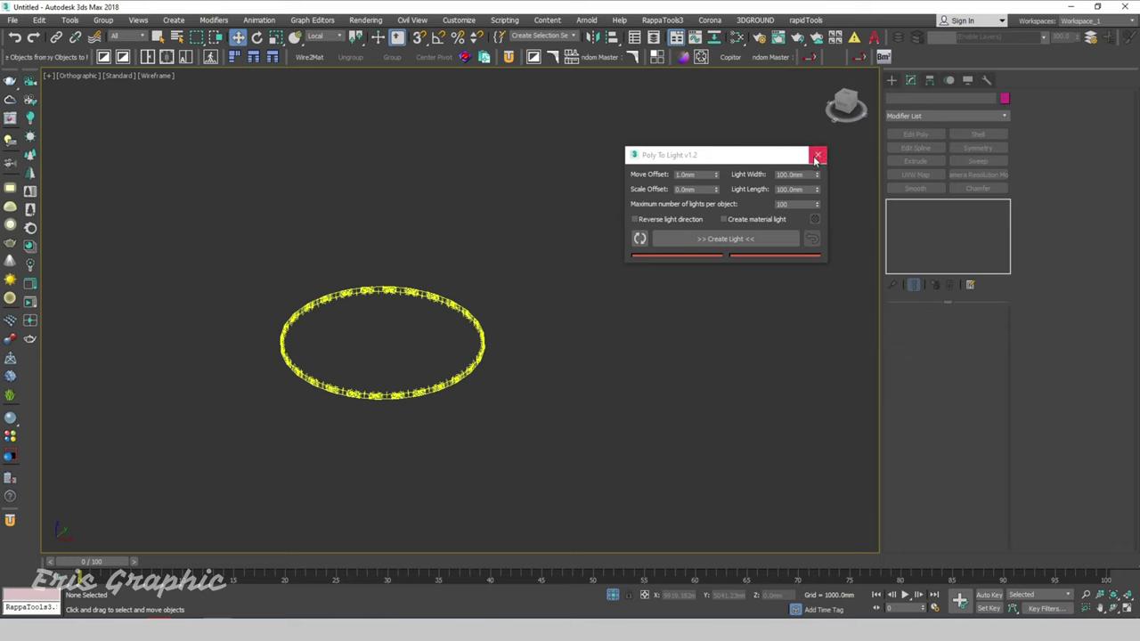
- Unhide all hidden objects in the scene via the viewport quad menu
scroll(525, 254, "down", 4)
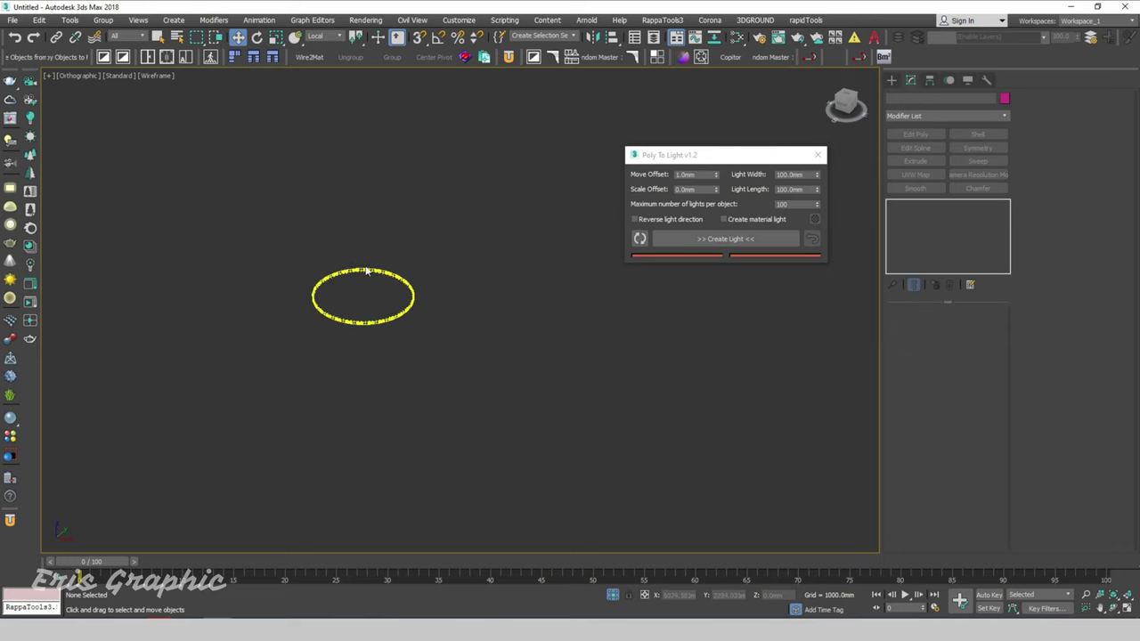
left_click_drag(243, 229, 476, 371)
mouse_move(476, 371)
middle_mouse_down("alt")
mouse_move(403, 294)
mouse_move(378, 295)
middle_mouse_up("alt")
left_click(439, 336)
right_click(473, 283)
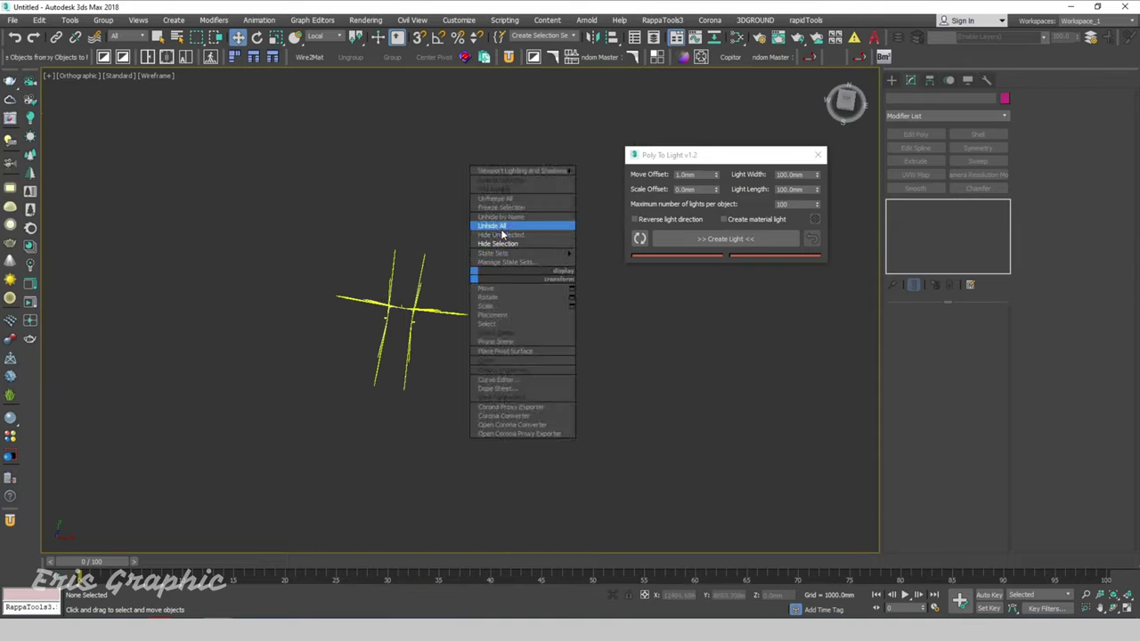
left_click(478, 241)
key("shift+f")
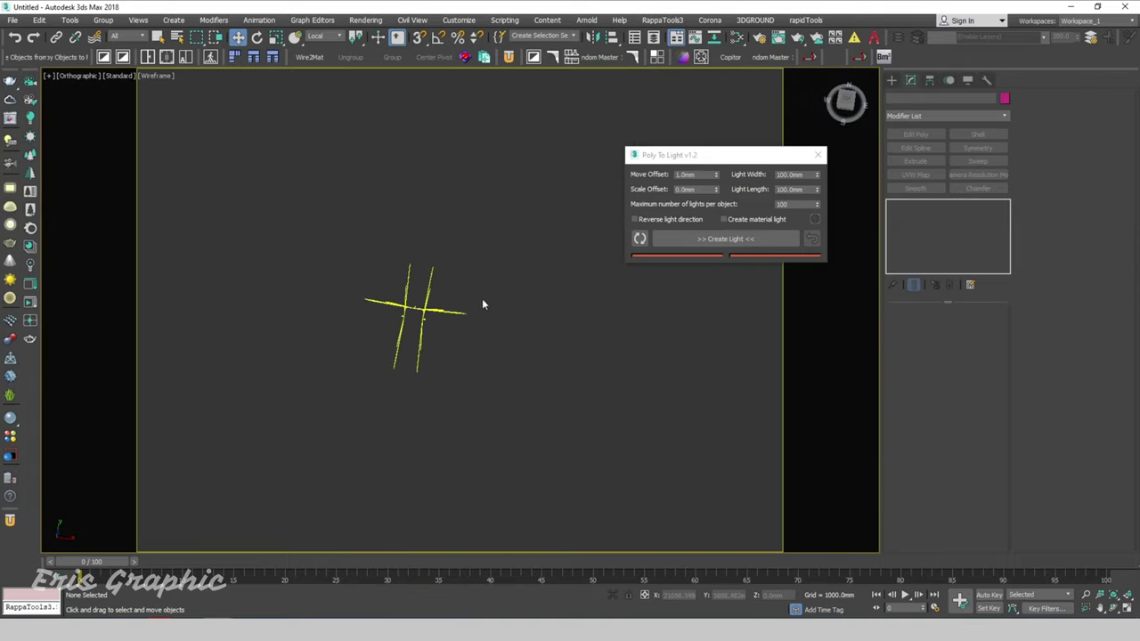
key("shift+f")
- Select the ring of lights and hide it
scroll(450, 338, "up", 5)
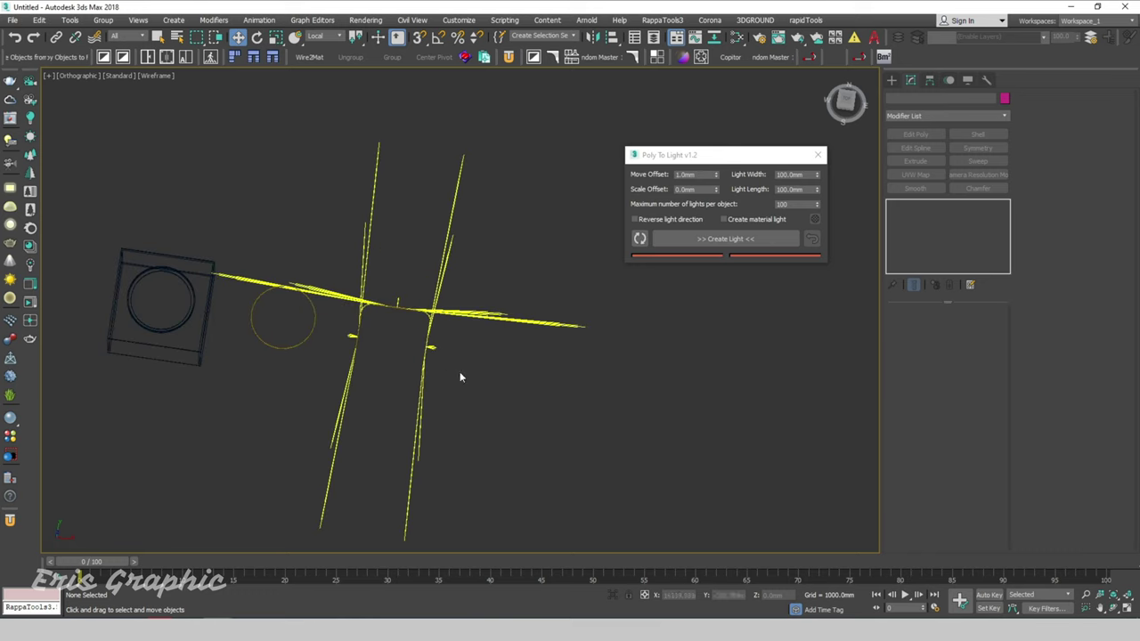
left_click(363, 292)
key("Delete")
scroll(351, 288, "up", 2)
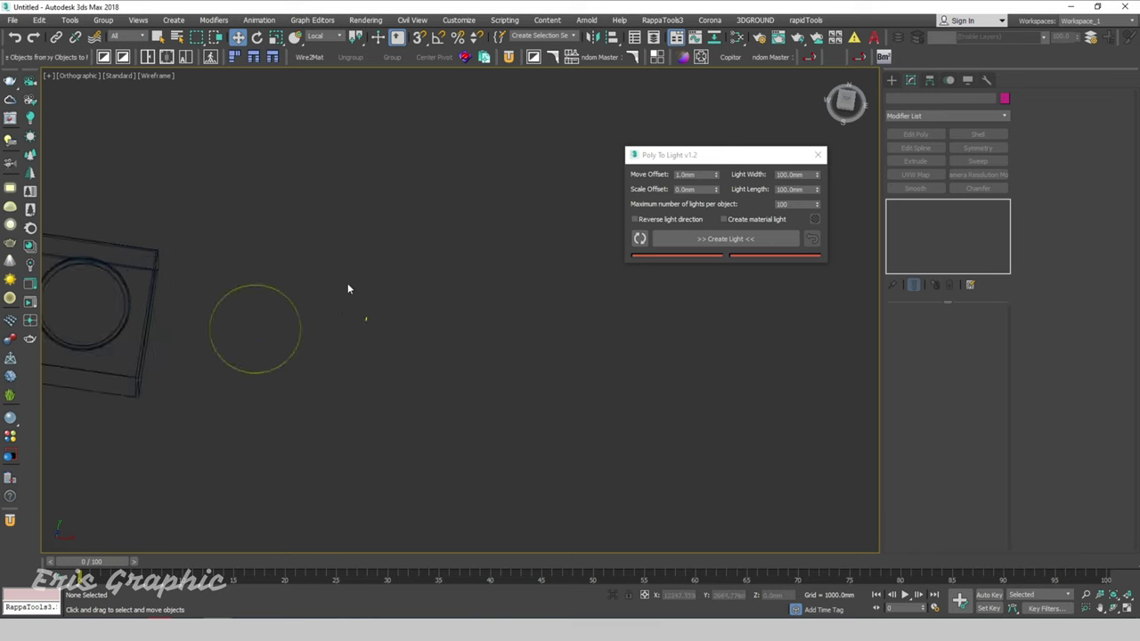
middle_click_drag(255, 321, 371, 315, "alt")
- Frame the box and guide circle in the Top view
left_click(450, 381)
mouse_move(501, 425)
middle_mouse_down("alt")
mouse_move(512, 272)
mouse_move(478, 313)
mouse_move(492, 336)
middle_mouse_up("alt")
left_click(498, 334)
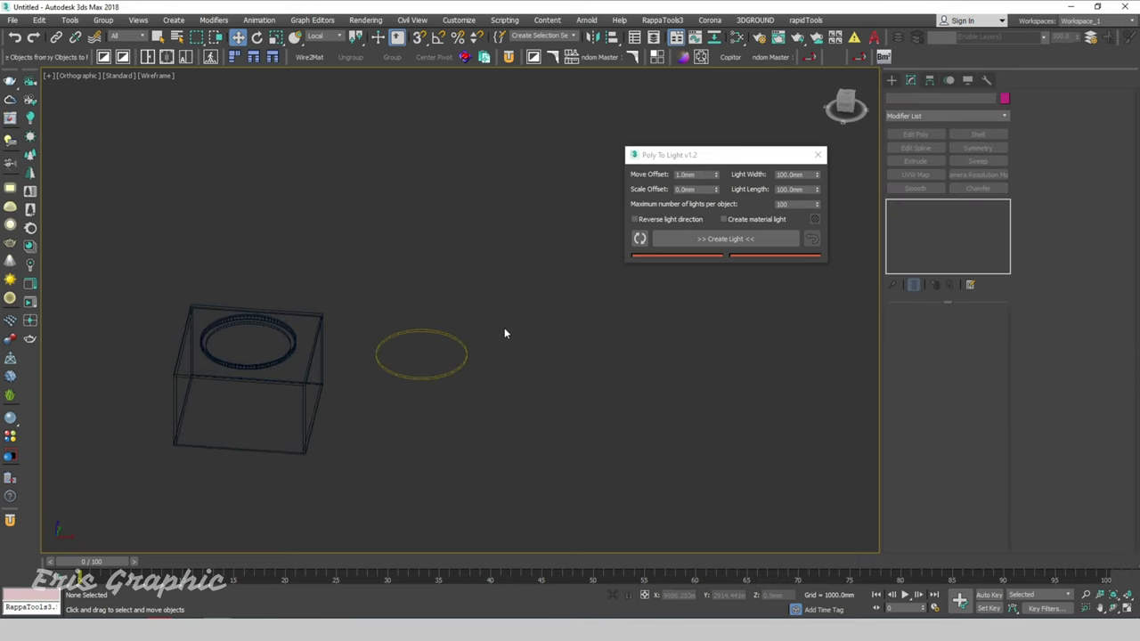
key("t")
key("z")
scroll(463, 330, "down", 5)
- Select the box and the ring together in a three-quarter view
left_click_drag(433, 284, 542, 384)
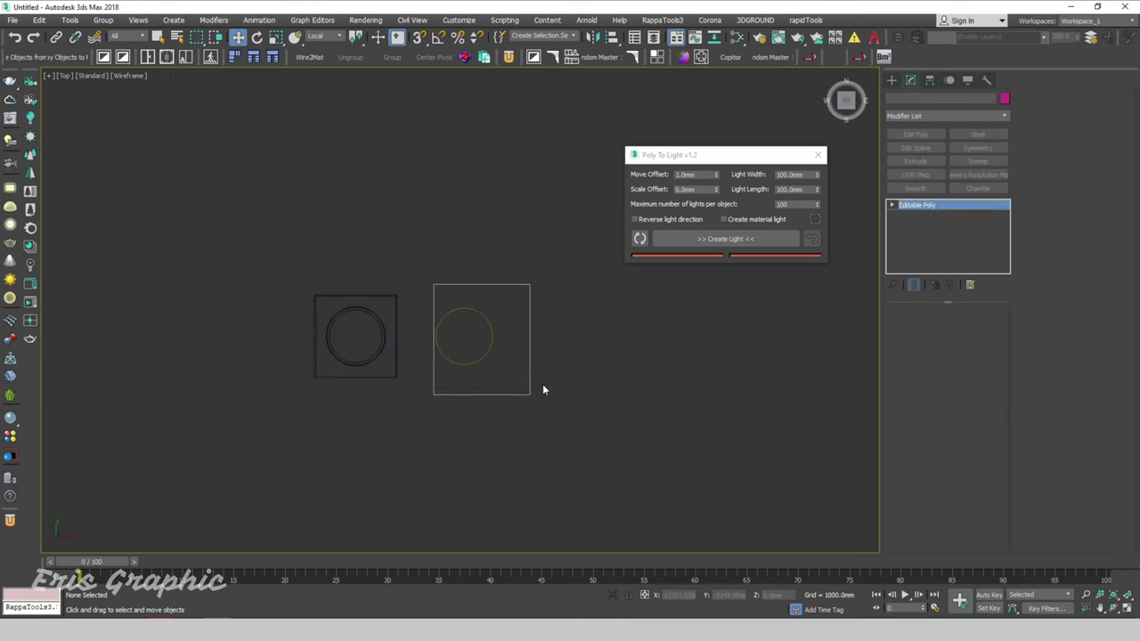
left_click(429, 391)
mouse_move(429, 391)
middle_mouse_down("alt")
mouse_move(407, 341)
mouse_move(467, 403)
middle_mouse_up("alt")
left_click_drag(521, 428, 229, 208)
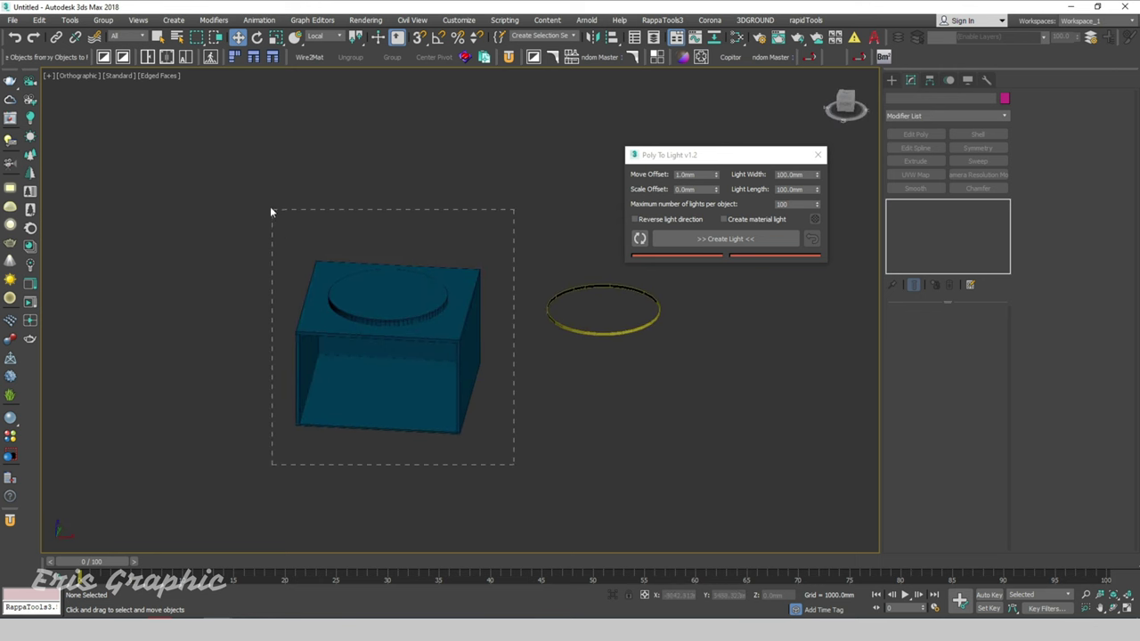
- Assign Plaster Poised Taupe from the Corona Material Library's Walls category to the selection
left_click(30, 246)
left_click_drag(310, 159, 552, 92)
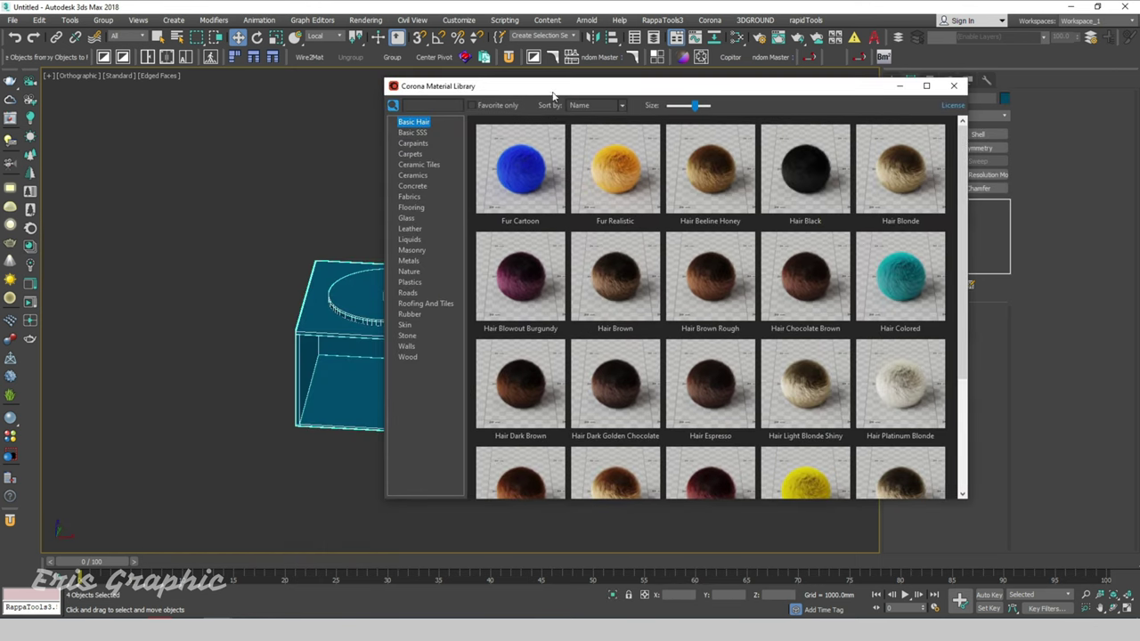
left_click(403, 347)
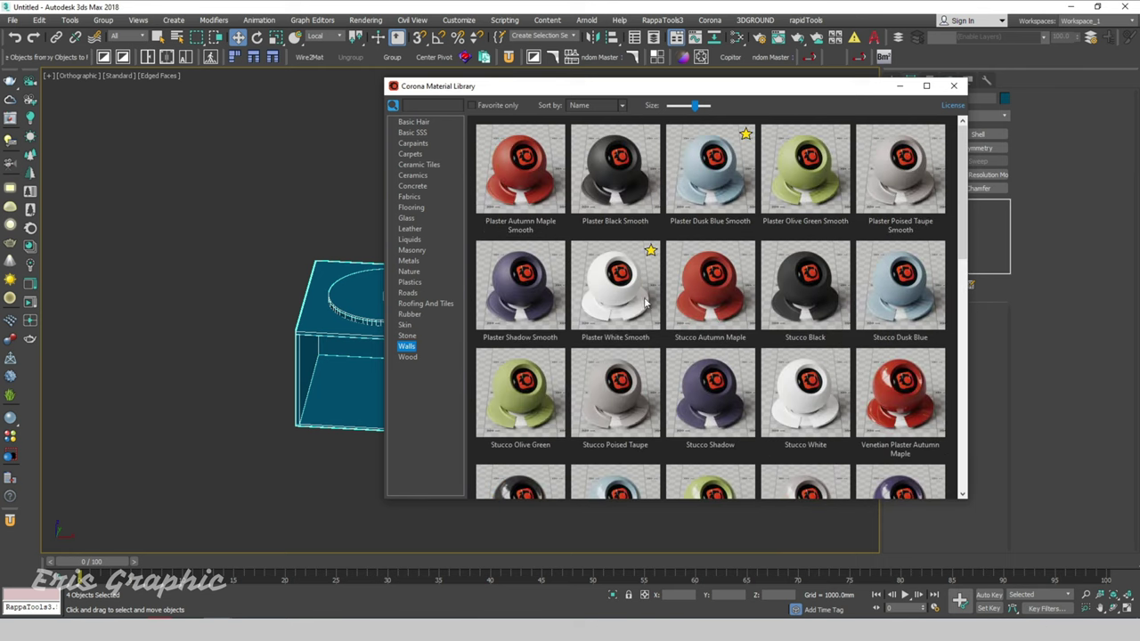
right_click(617, 295)
right_click(894, 182)
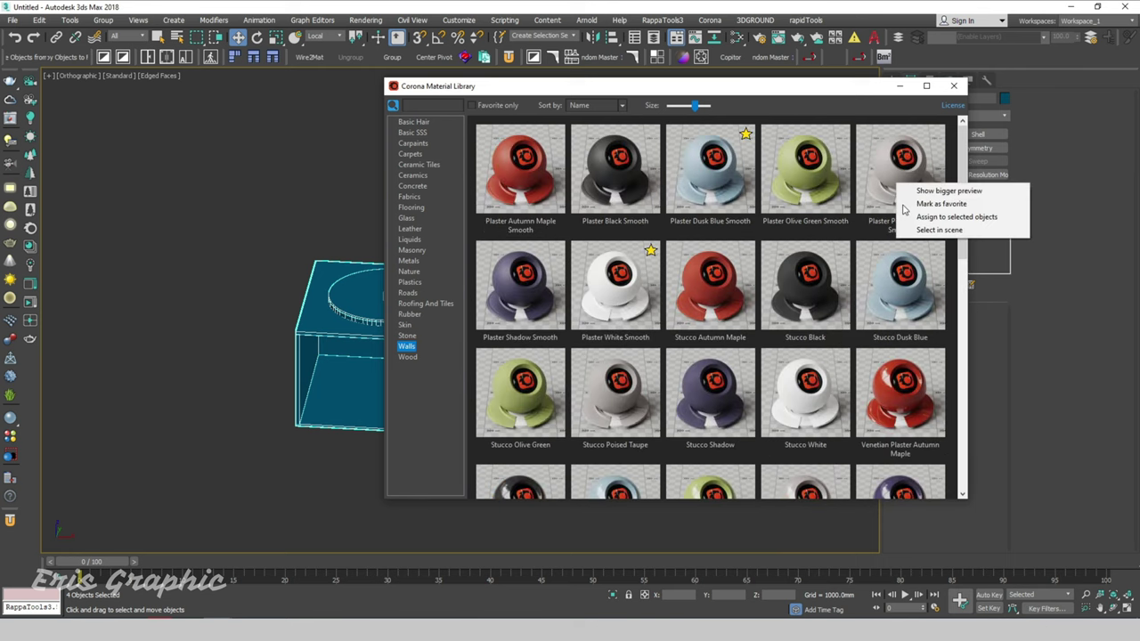
left_click(904, 215)
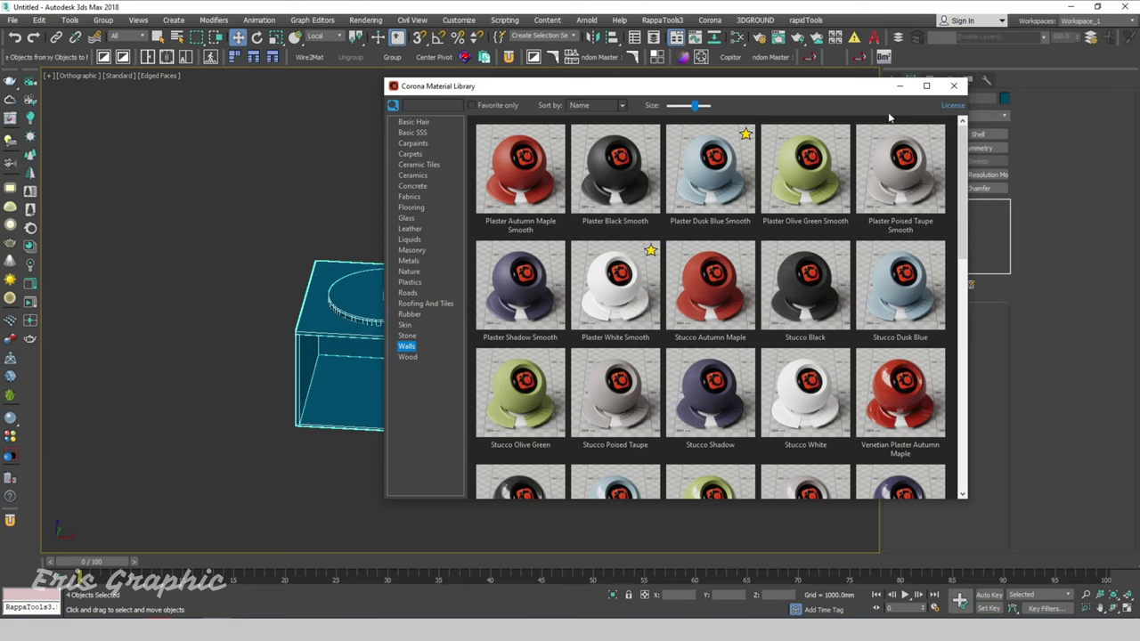
left_click(953, 86)
scroll(433, 227, "up", 3)
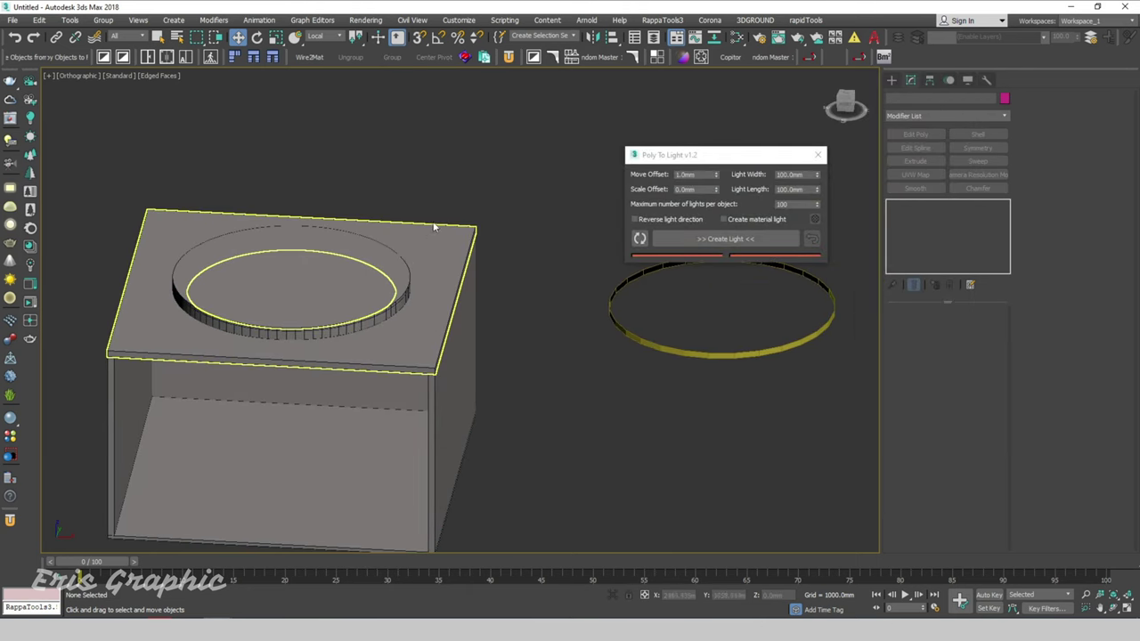
- Hide the disc covering the recess and switch to the Top view
left_click(307, 254)
right_click(418, 273)
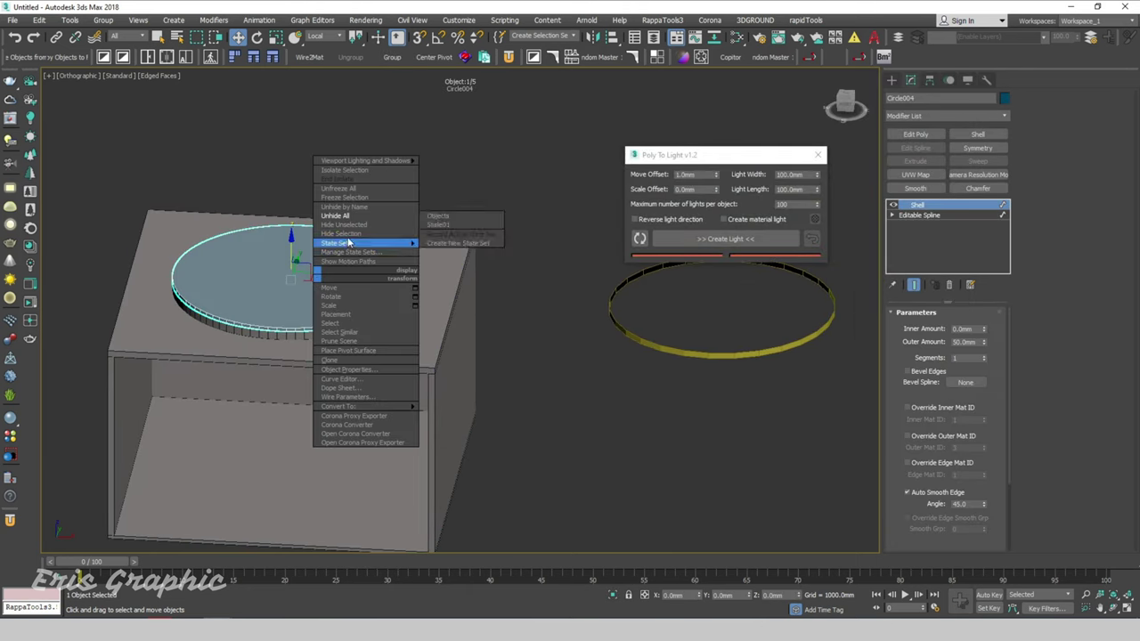
left_click(421, 161)
key("t")
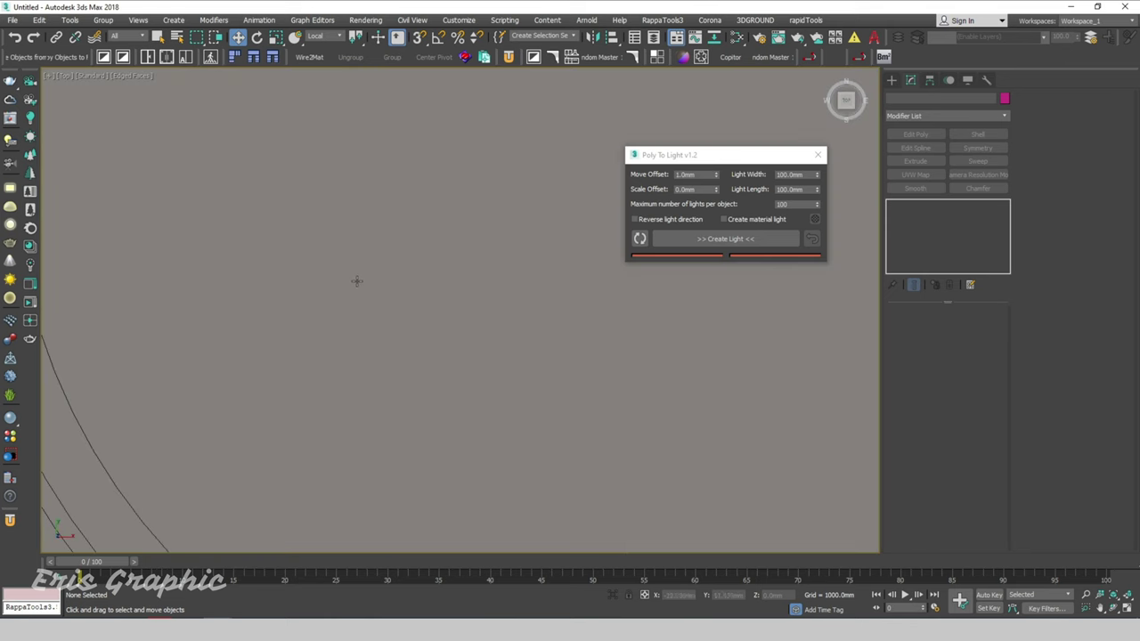
scroll(356, 282, "down", 5)
scroll(476, 318, "up", 3)
- In wireframe, move the Circle001 ring to the centre of the box's recess
left_click(475, 315)
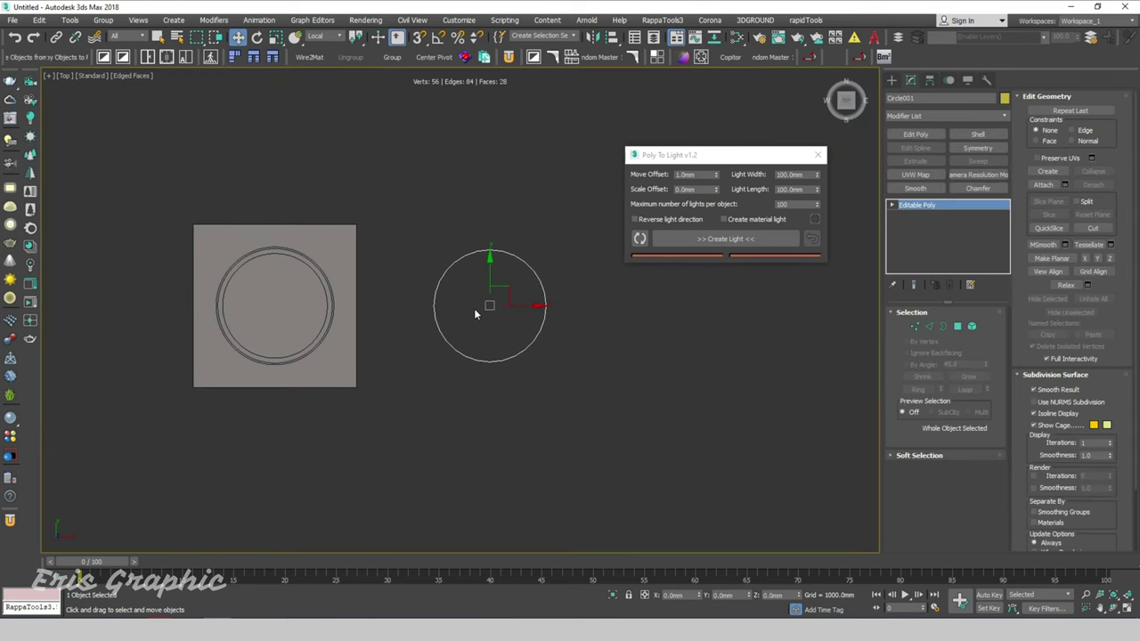
key("F3")
left_click_drag(514, 307, 299, 307)
scroll(276, 281, "up", 3)
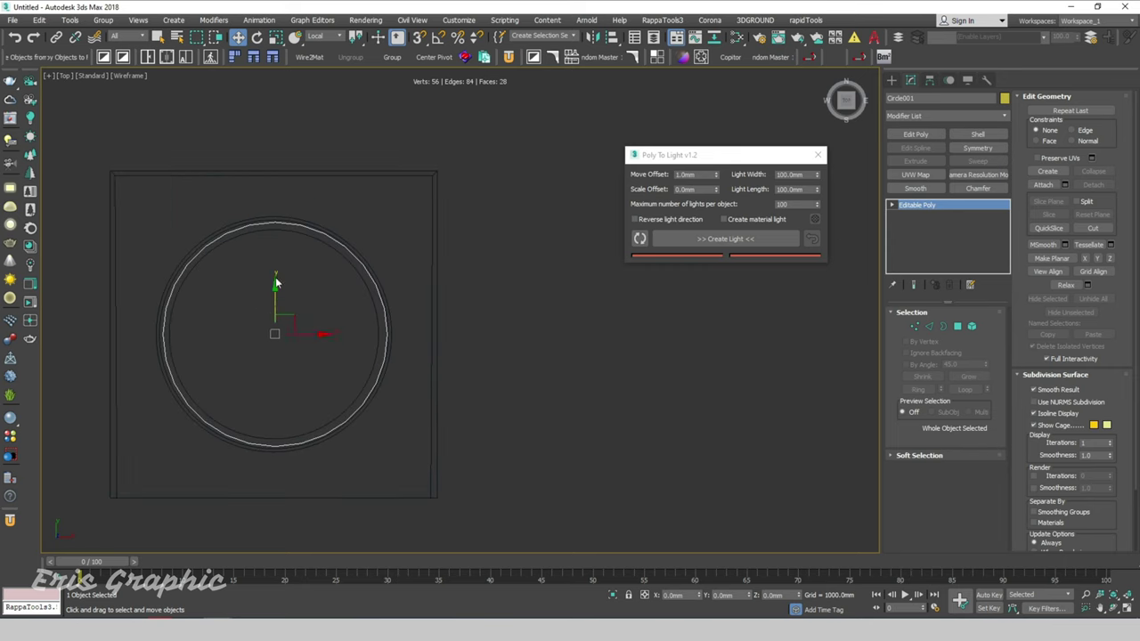
scroll(274, 303, "up", 2)
left_click_drag(306, 347, 304, 347)
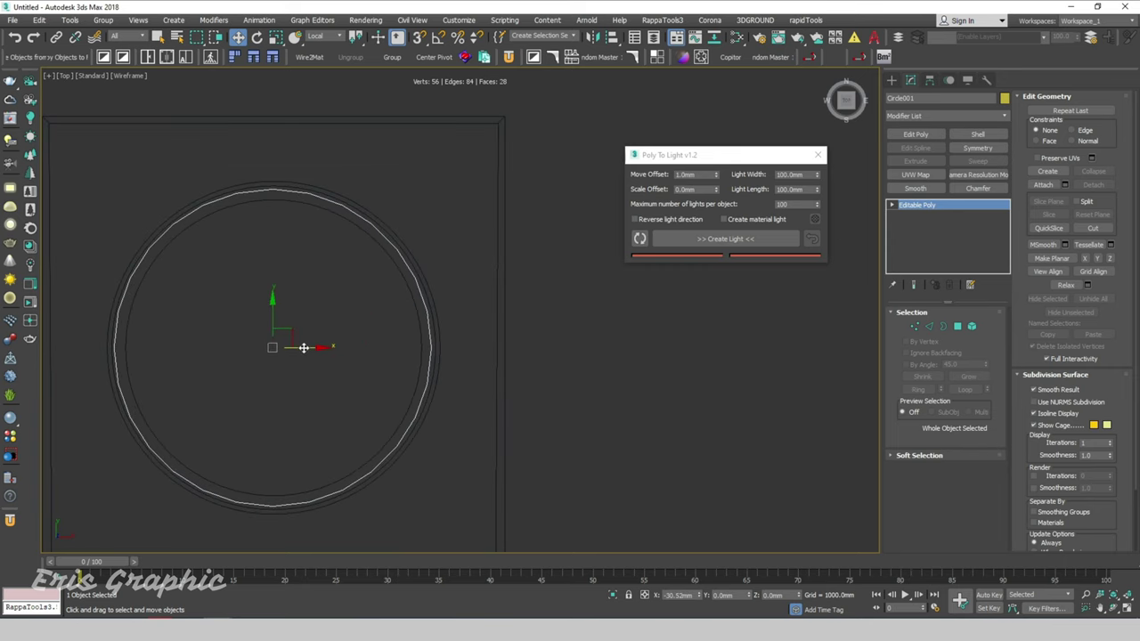
middle_click_drag(303, 347, 361, 304, "alt")
key("F3")
scroll(361, 304, "up", 3)
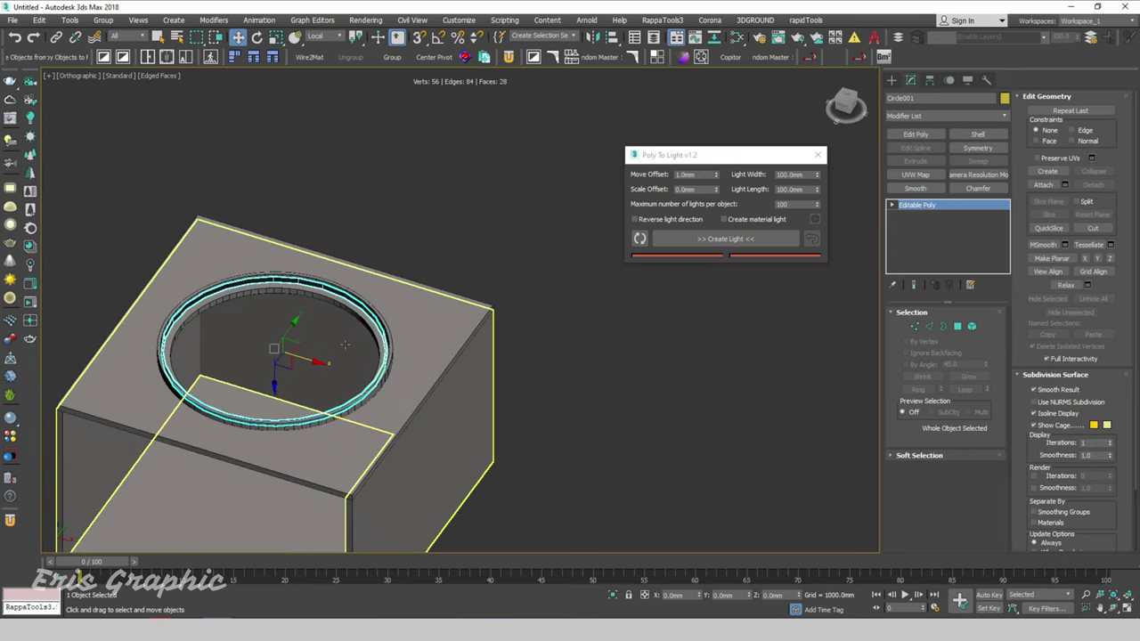
scroll(336, 328, "up", 3)
scroll(336, 328, "down", 4)
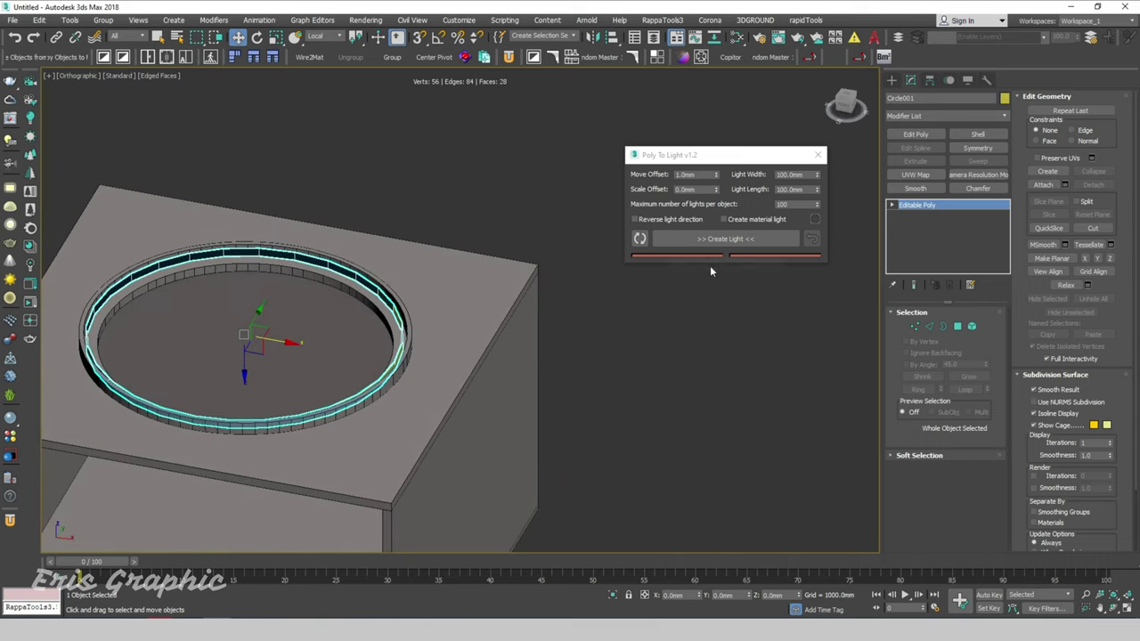
- Generate 28 lights around the recessed ring with Create Light and deselect them
left_click(728, 240)
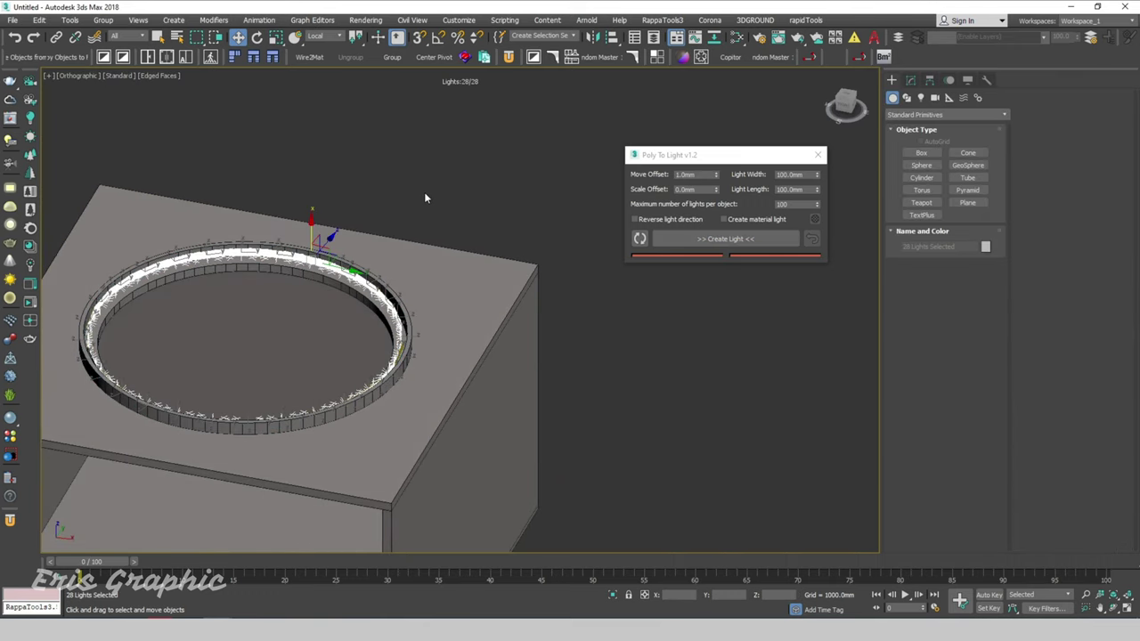
left_click(422, 190)
scroll(338, 255, "up", 3)
scroll(338, 256, "up", 2)
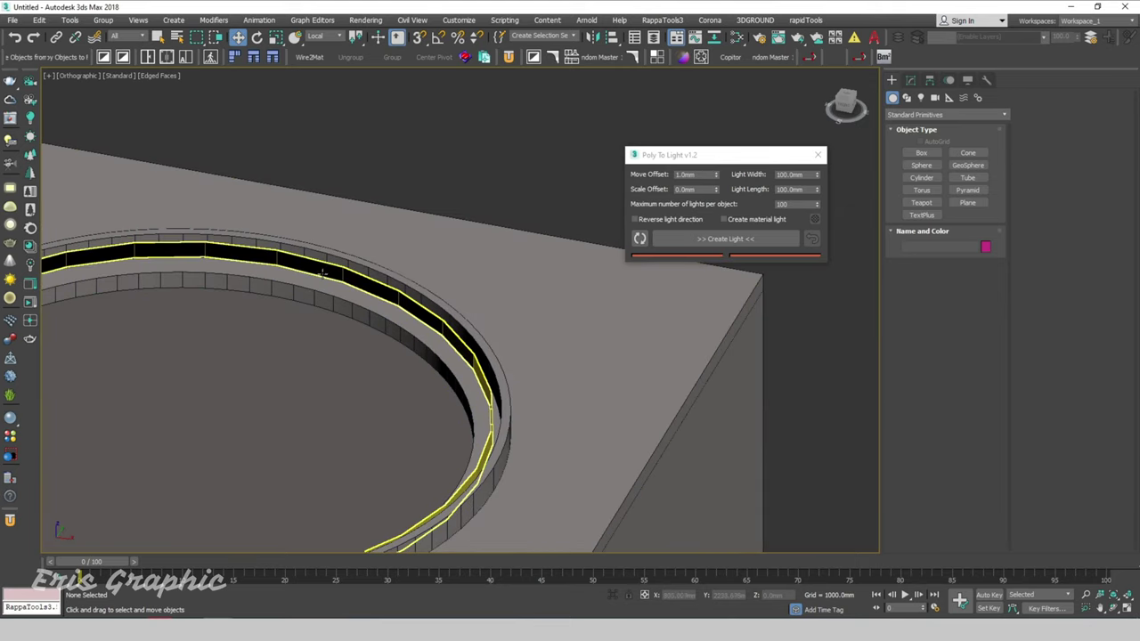
scroll(388, 211, "down", 5)
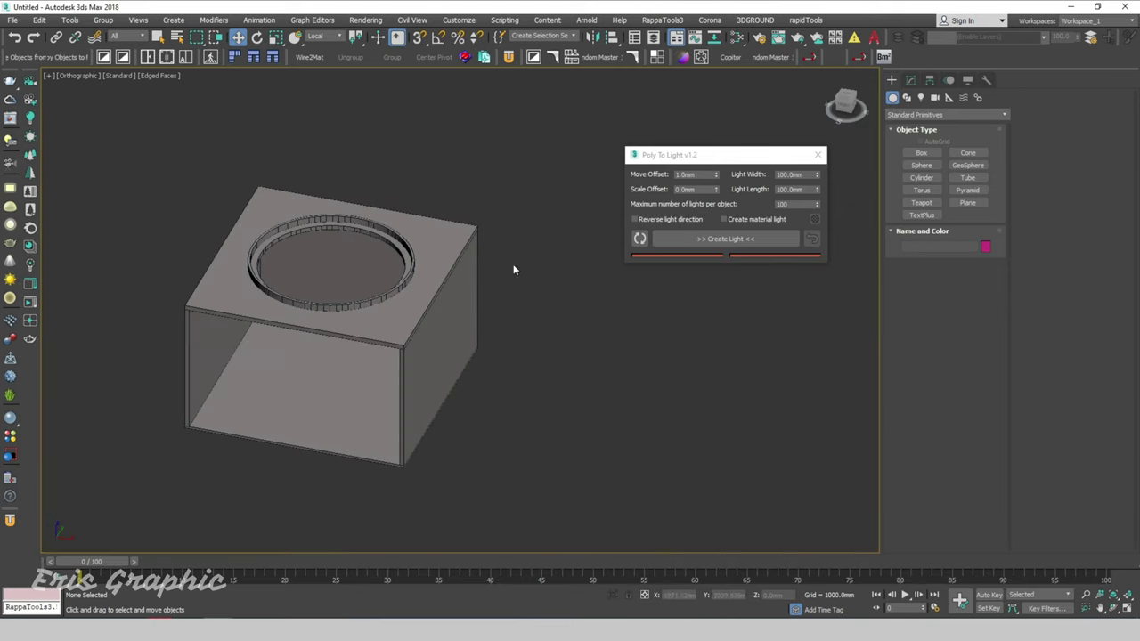
- Unhide the recess disc with Unhide All and orbit to a front view
right_click(542, 212)
left_click(560, 157)
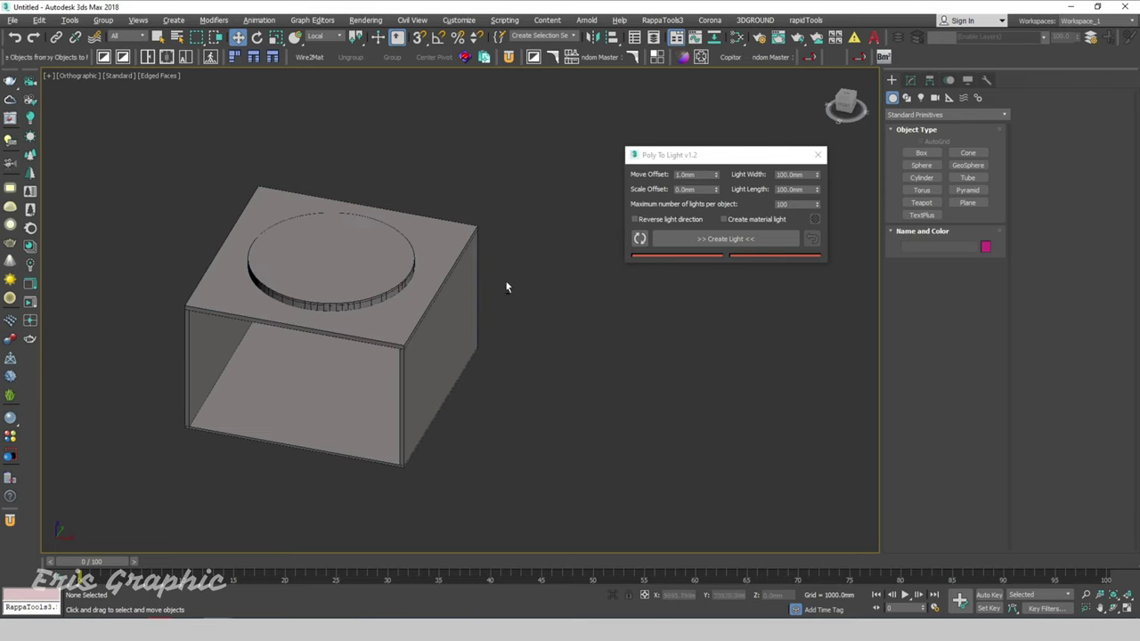
mouse_move(505, 287)
middle_mouse_down("alt")
mouse_move(530, 206)
mouse_move(525, 230)
middle_mouse_up("alt")
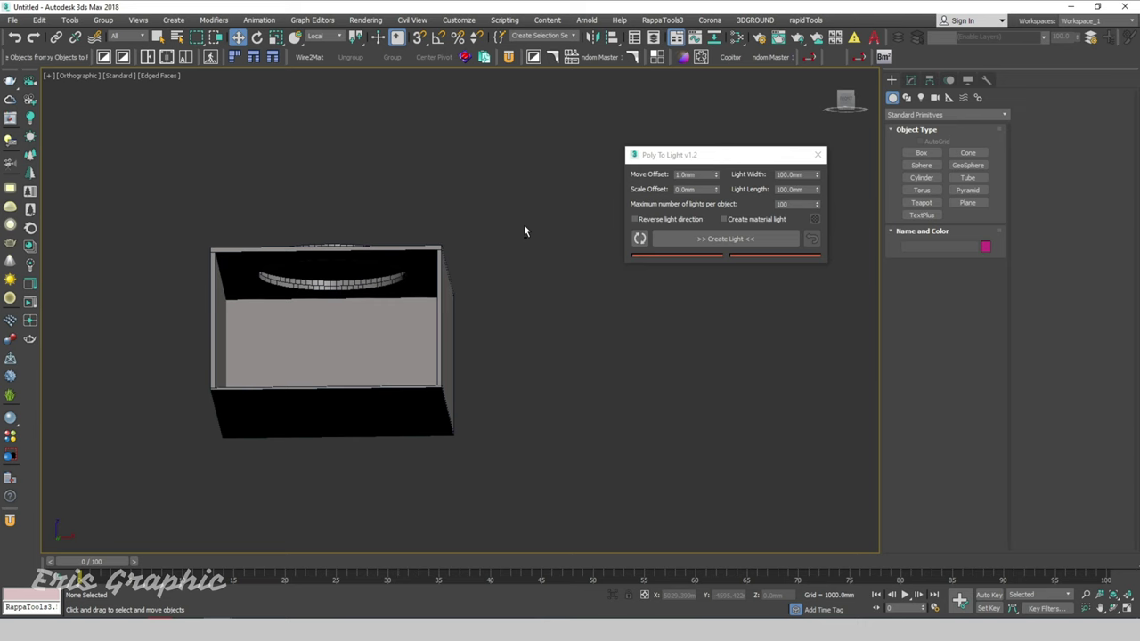
- Apply the two side-by-side viewports layout in Viewport Configuration, showing Top and Front
key("t")
key("z")
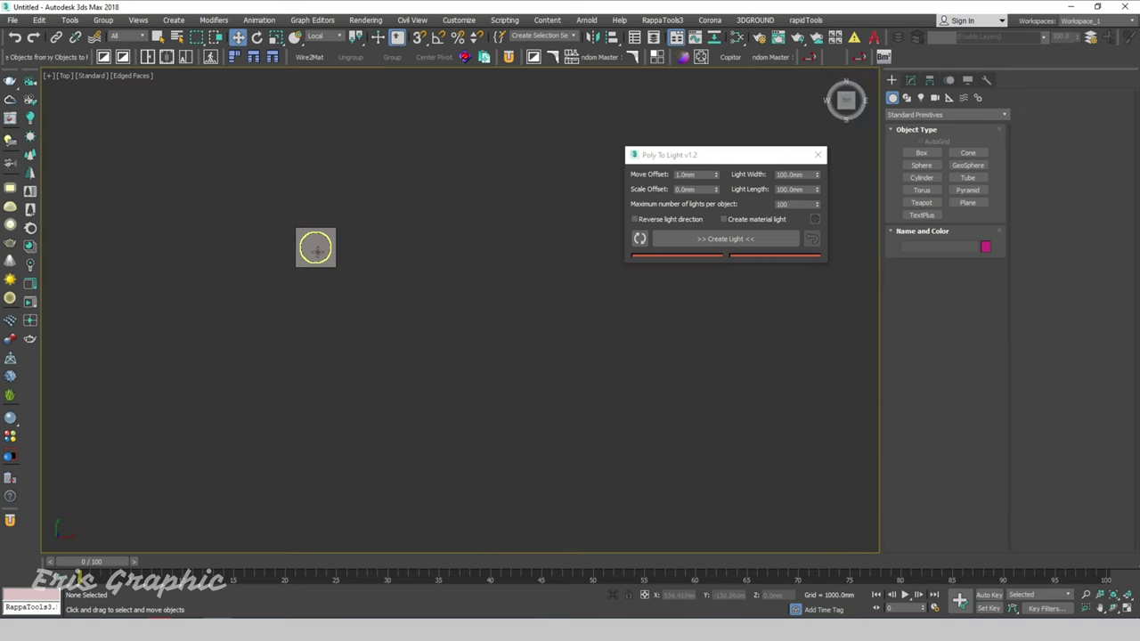
key("alt+w")
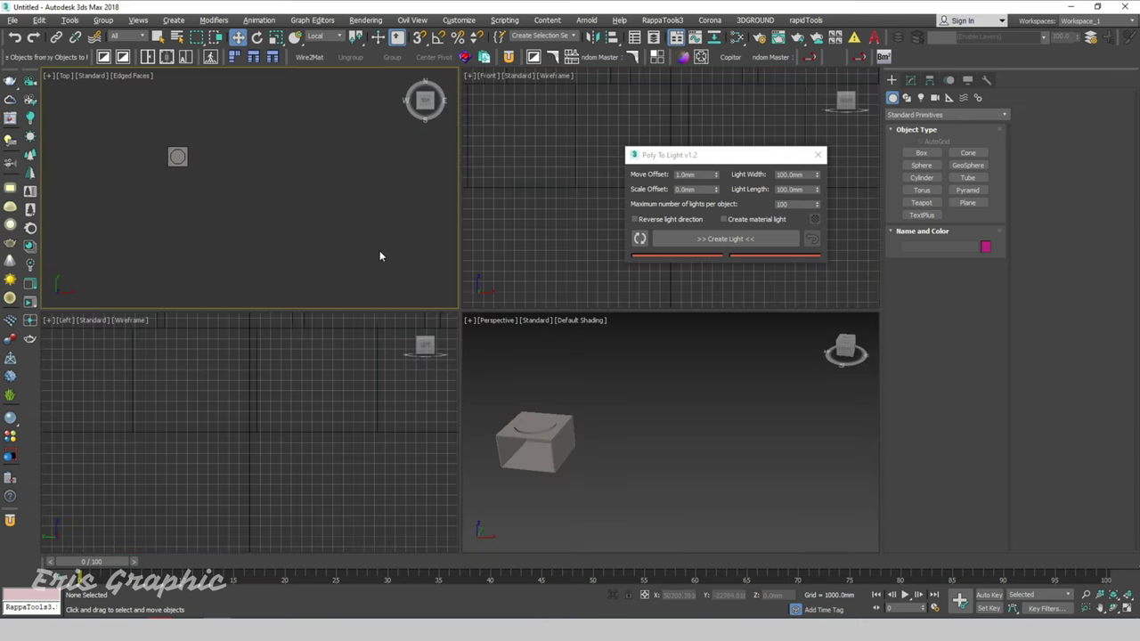
key("alt+b")
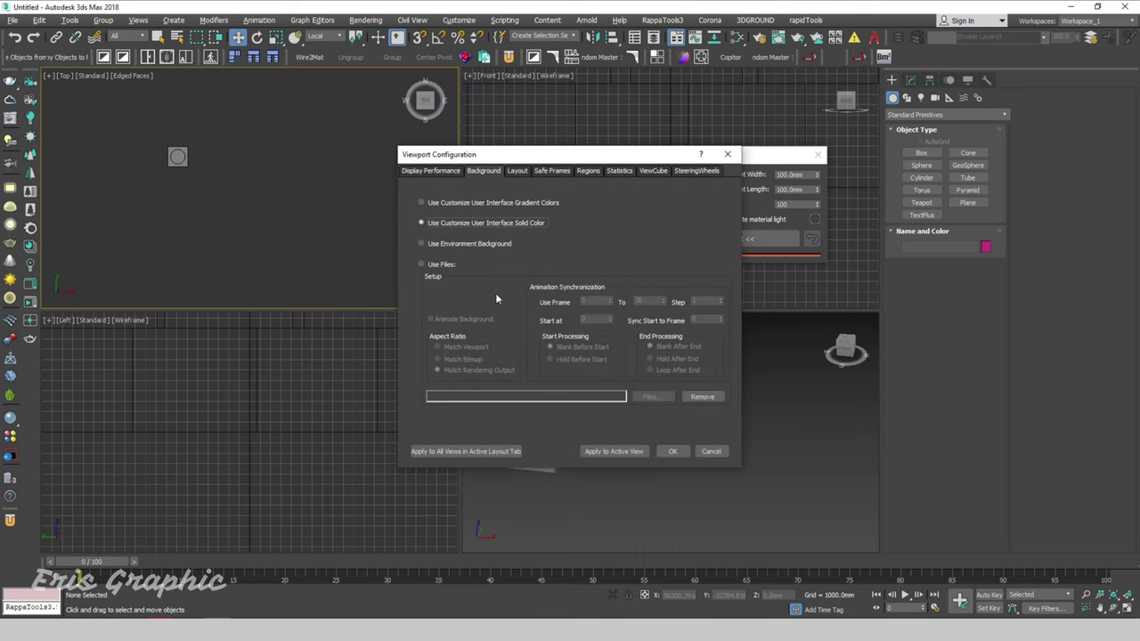
left_click(552, 170)
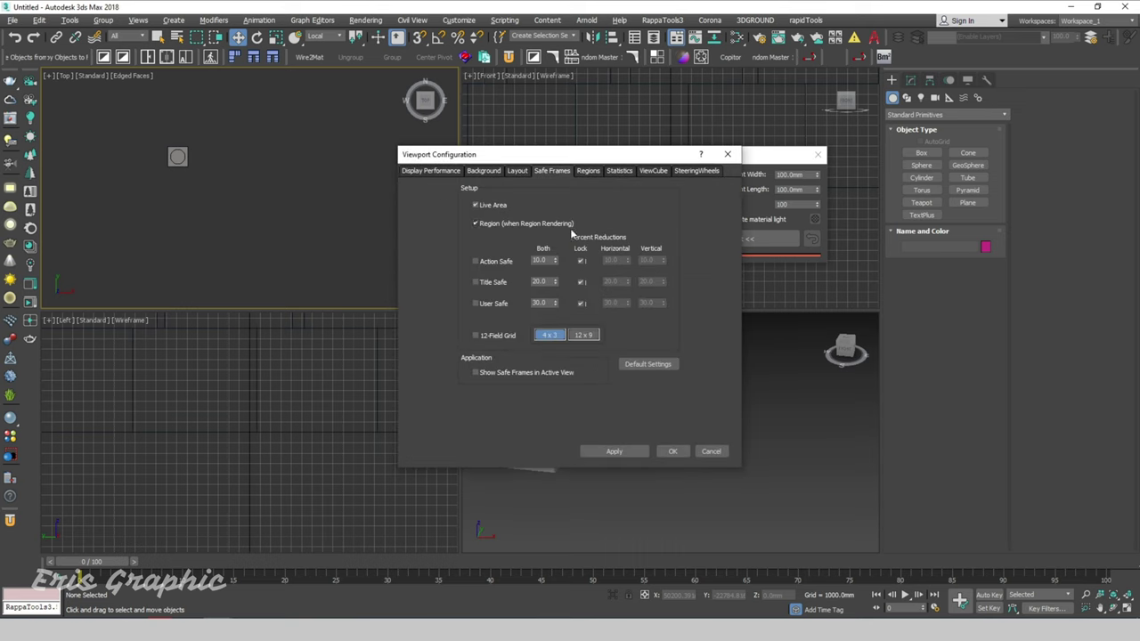
left_click(517, 170)
left_click(488, 205)
left_click(672, 451)
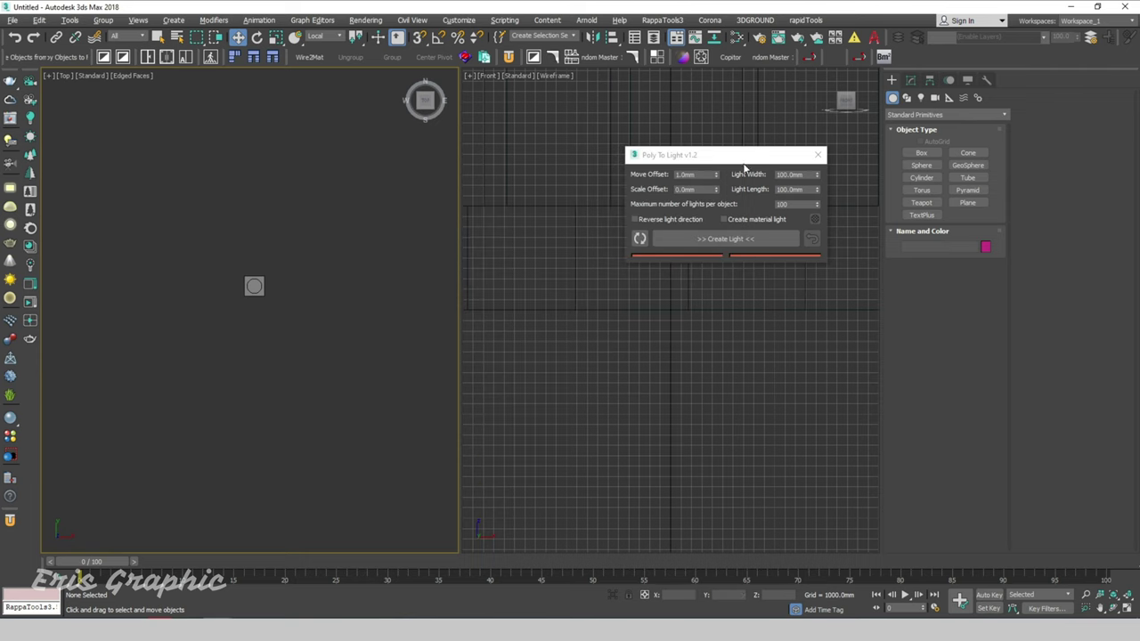
- Close the Poly To Light window and draw a CoronaCam target camera in the Top view
left_click_drag(744, 158, 710, 146)
left_click(783, 141)
left_click(910, 82)
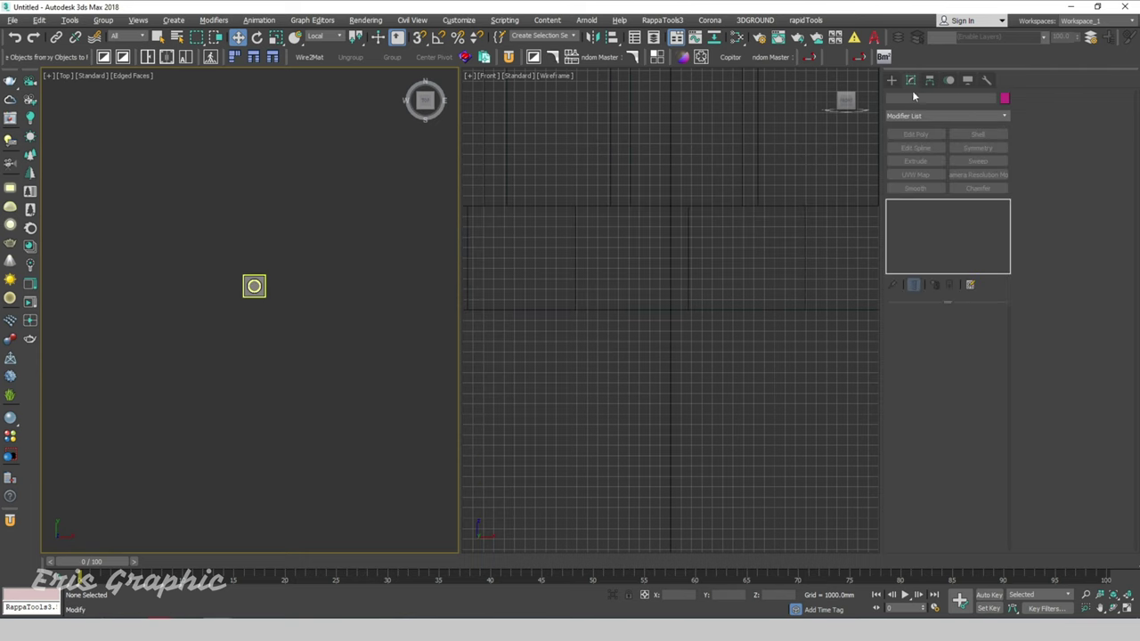
left_click(893, 81)
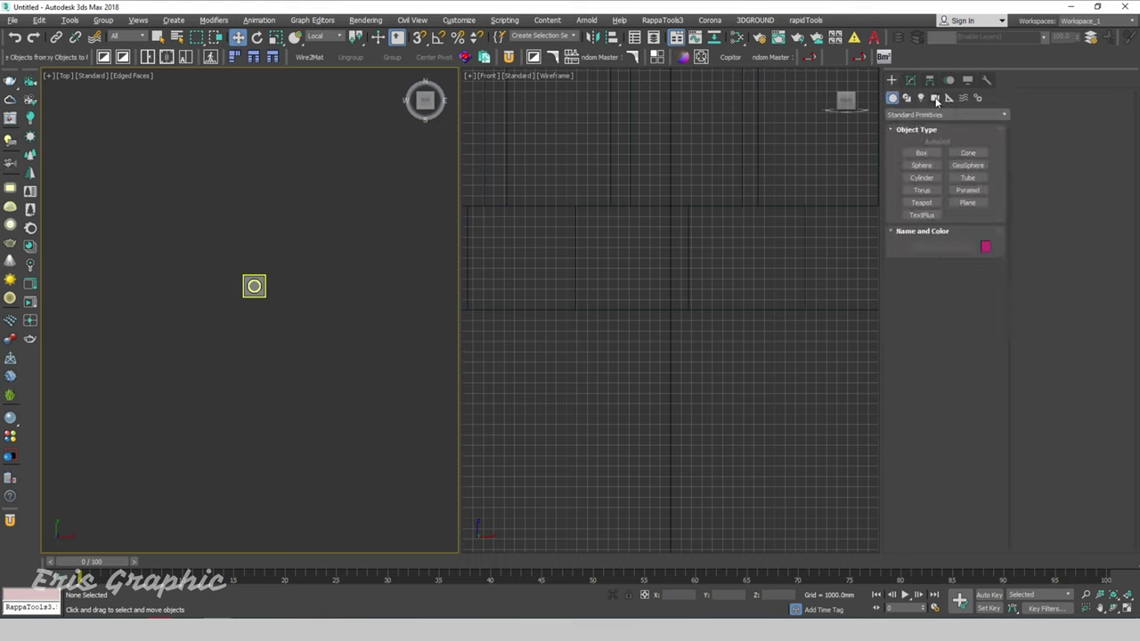
left_click(934, 97)
left_click(967, 166)
left_click_drag(307, 325, 308, 267)
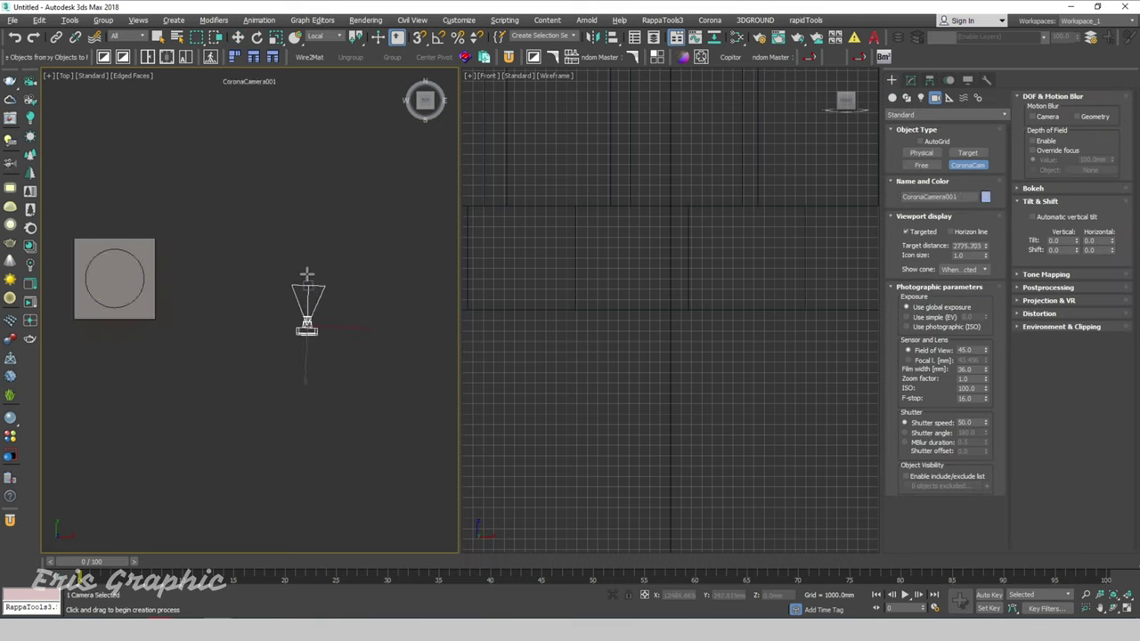
right_click(308, 267)
- Switch to View coordinates and move the camera and its target onto the box
left_click(307, 263)
left_click(307, 326)
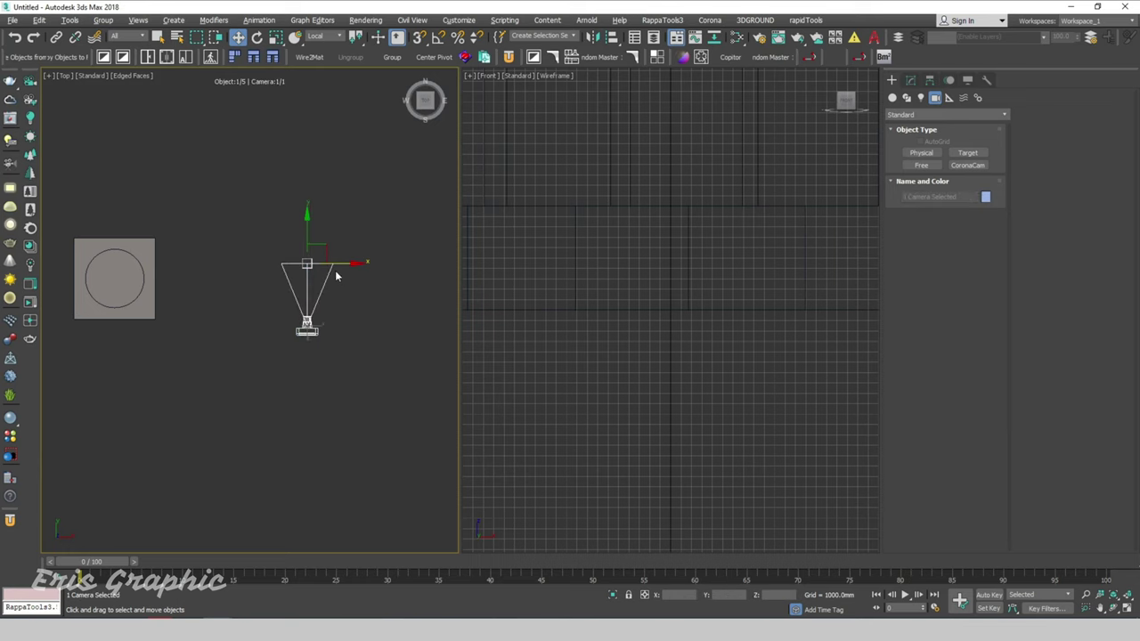
left_click_drag(320, 316, 247, 323)
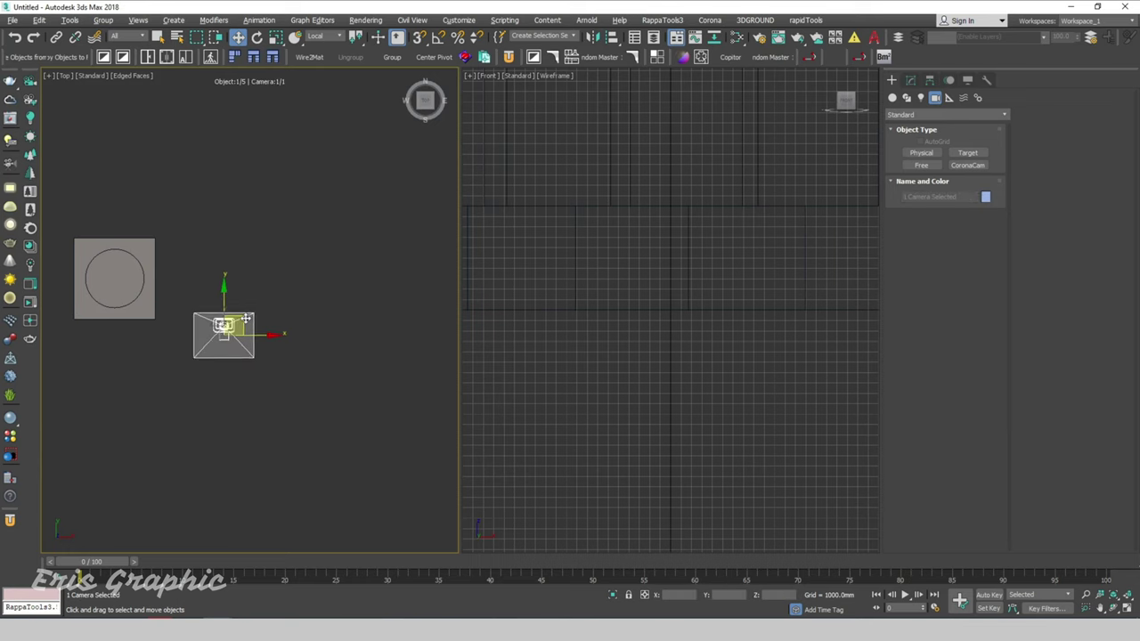
key("ctrl+z")
left_click(325, 36)
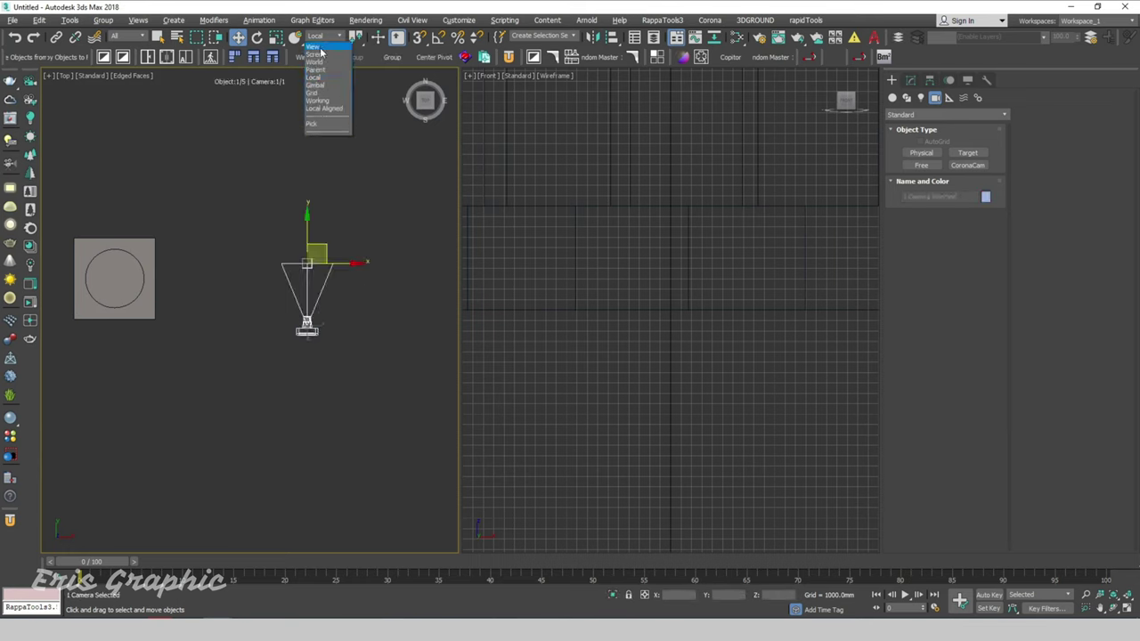
left_click(319, 47)
left_click_drag(223, 148, 372, 371)
mouse_move(324, 247)
left_mouse_down()
mouse_move(228, 272)
mouse_move(211, 231)
left_mouse_up()
left_click(210, 287)
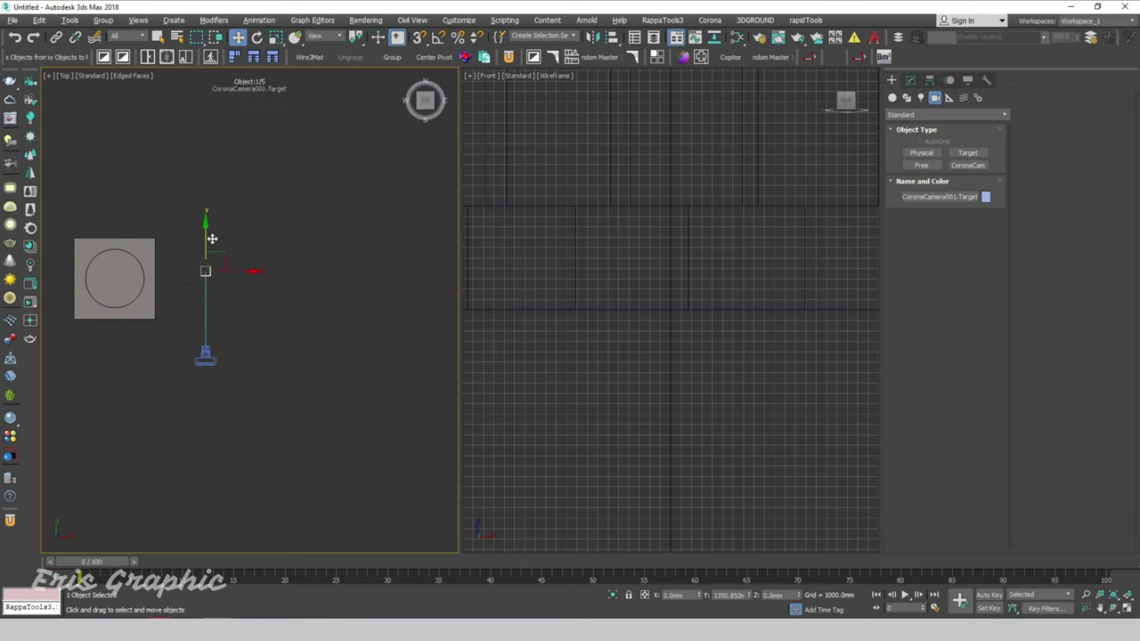
left_click(297, 316)
- In a Left view, lower the camera below the box, center it, and look through it
left_click(609, 291)
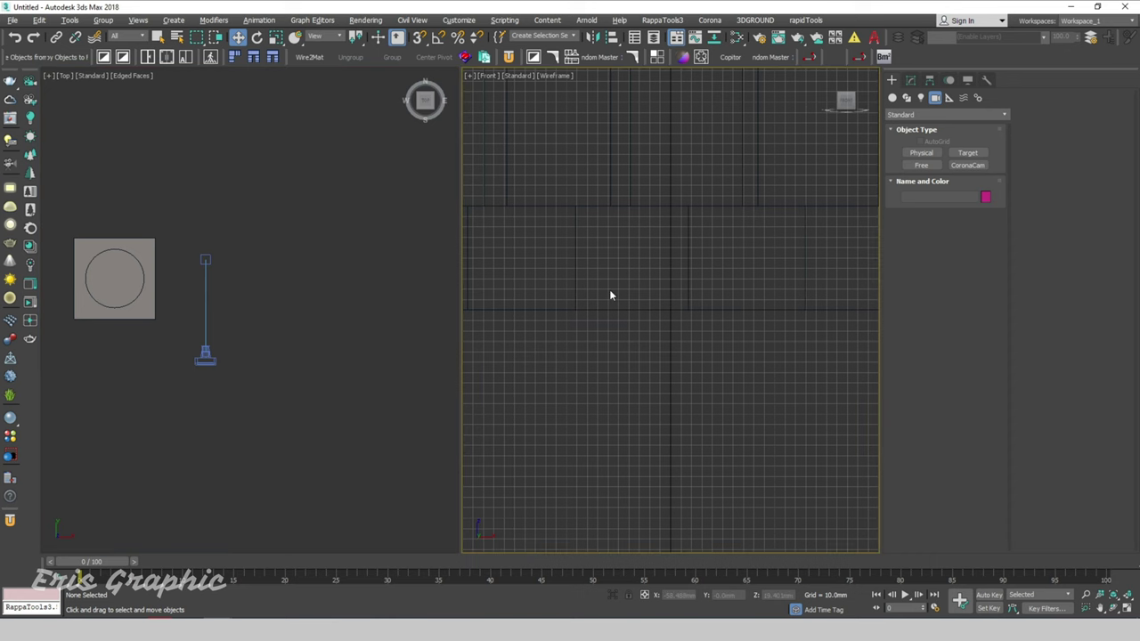
key("l")
scroll(555, 337, "down", 10)
scroll(623, 321, "down", 3)
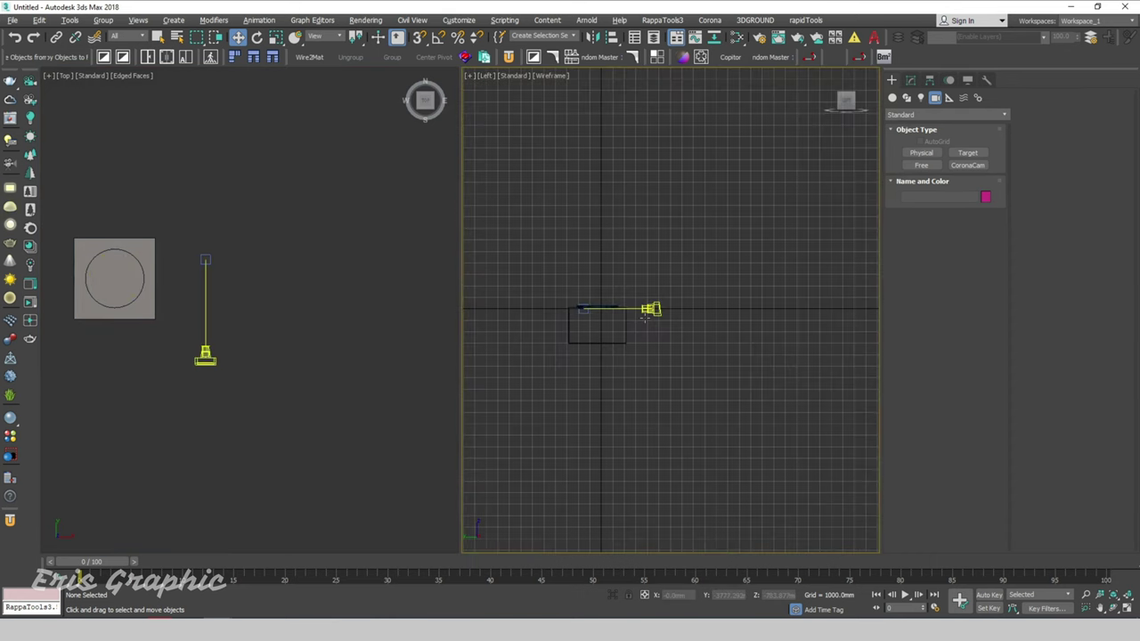
scroll(649, 311, "up", 2)
left_click(656, 305)
left_click_drag(656, 305, 663, 337)
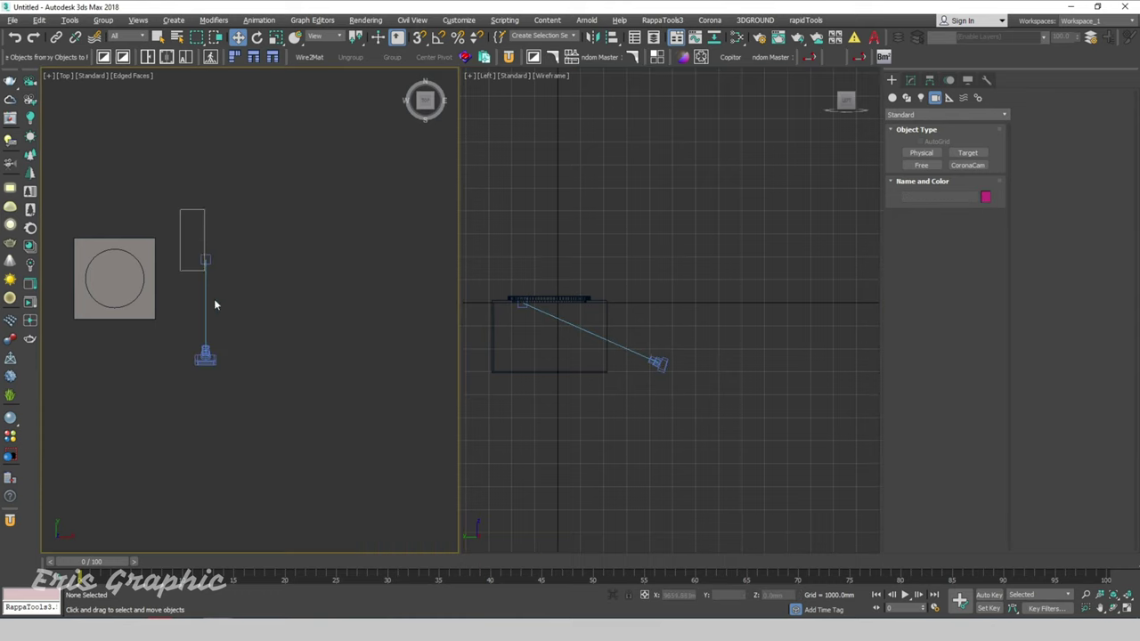
left_click(204, 259)
left_click_drag(205, 259, 190, 257)
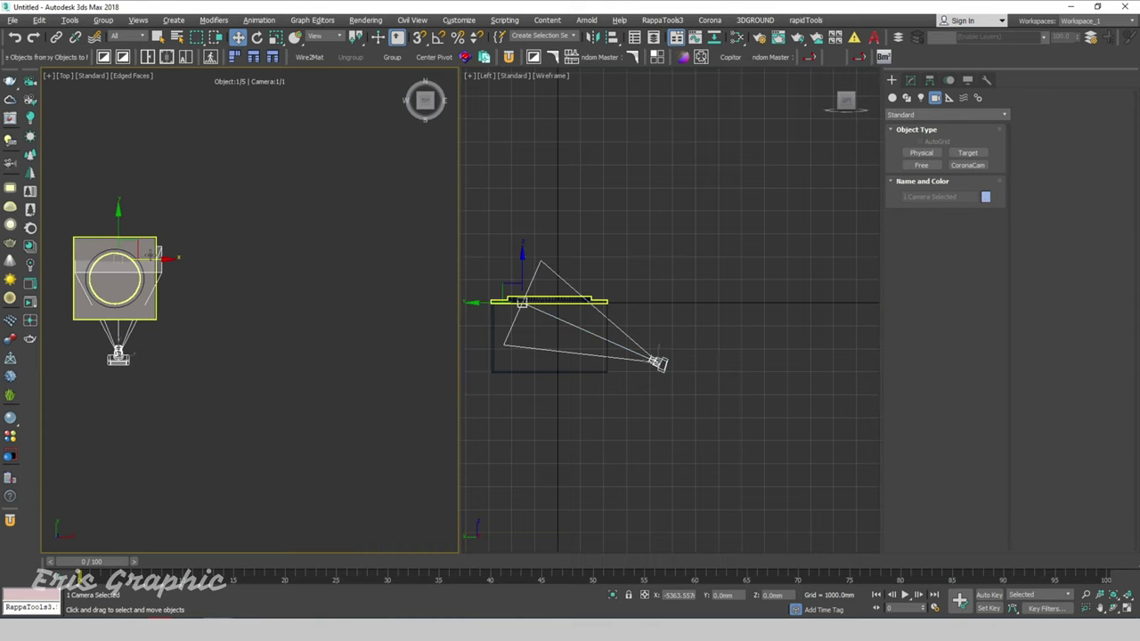
left_click(264, 249)
key("c")
key("shift+f")
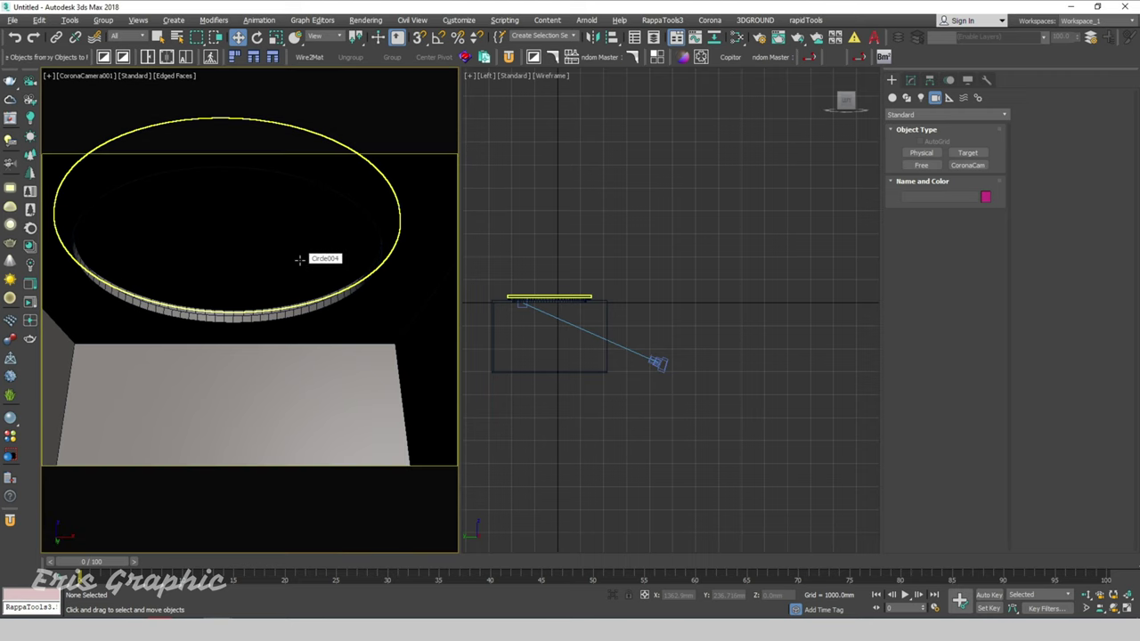
left_click(622, 276)
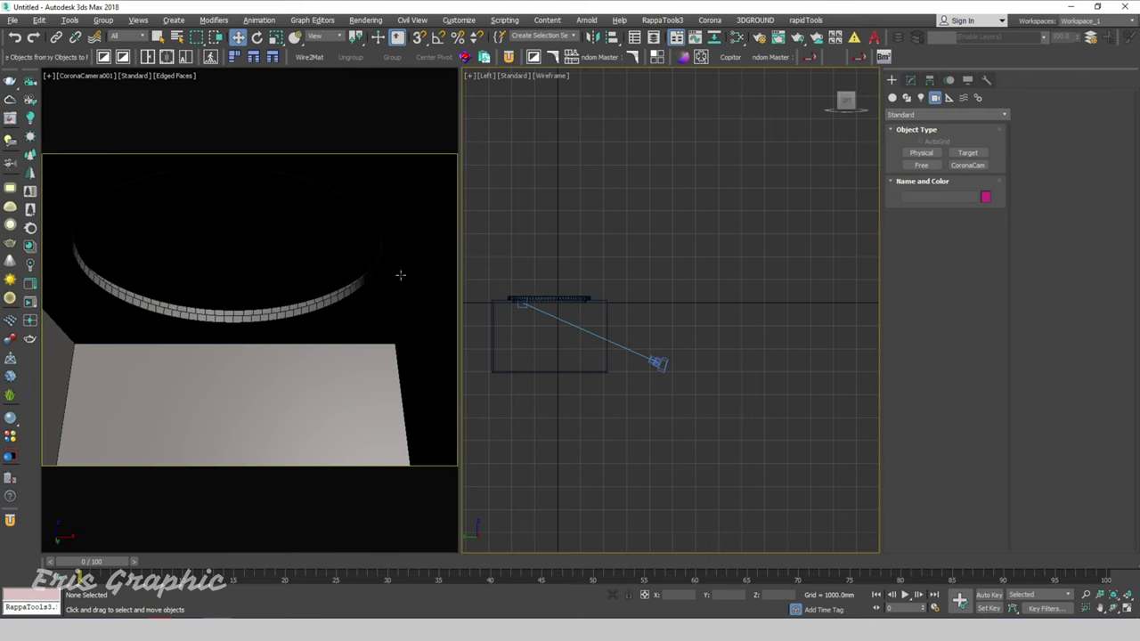
left_click(370, 272)
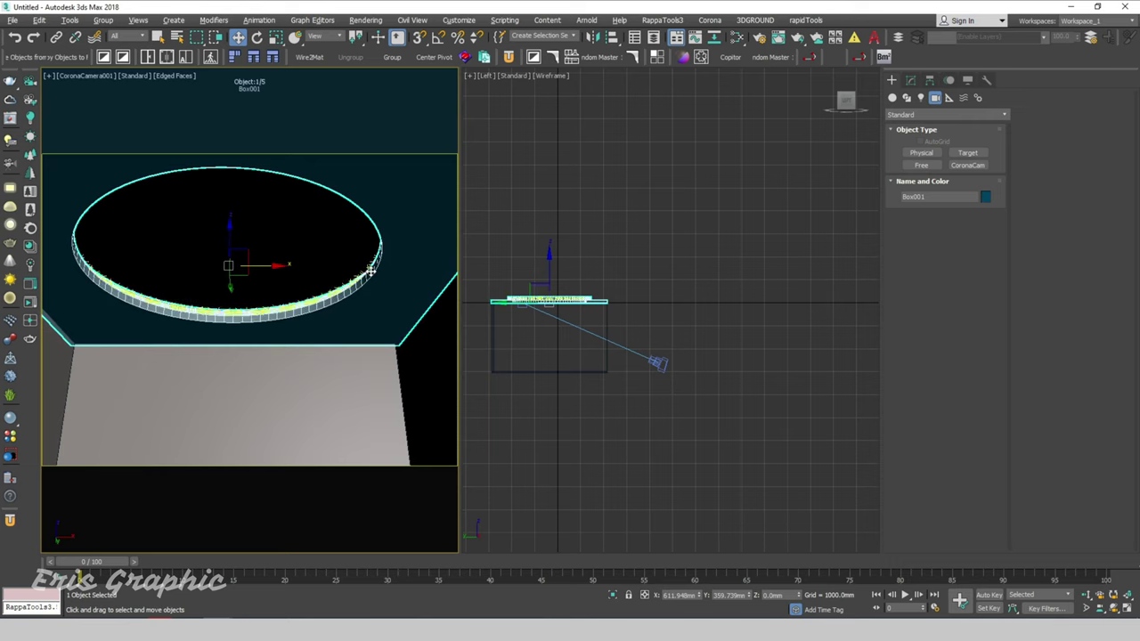
left_click(698, 212)
left_click(151, 383)
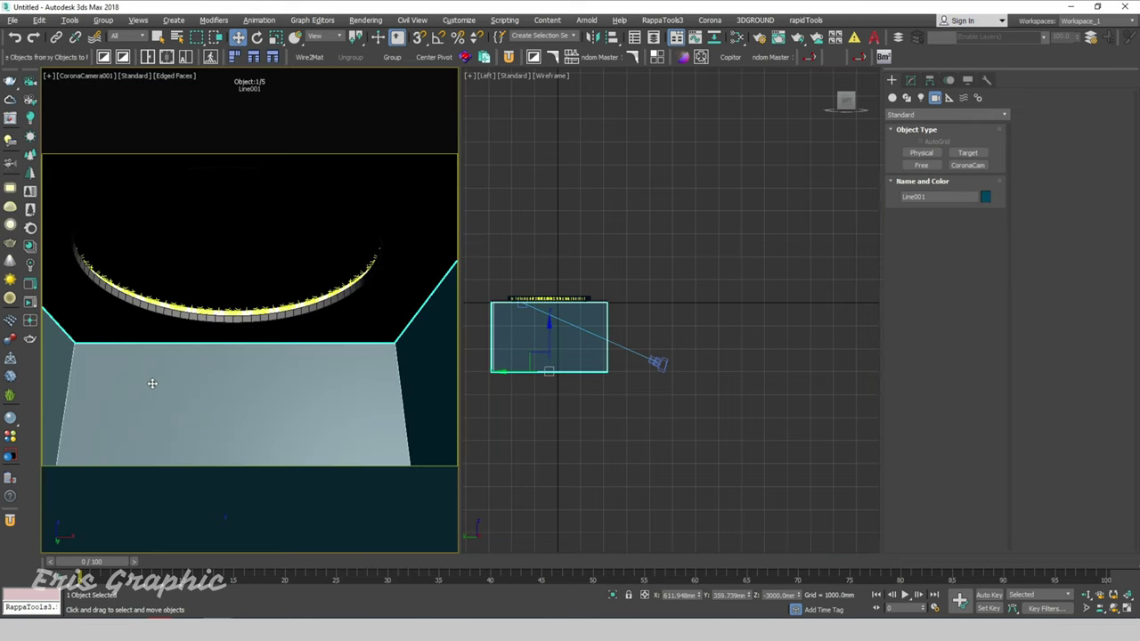
left_click(189, 287)
left_click(334, 225)
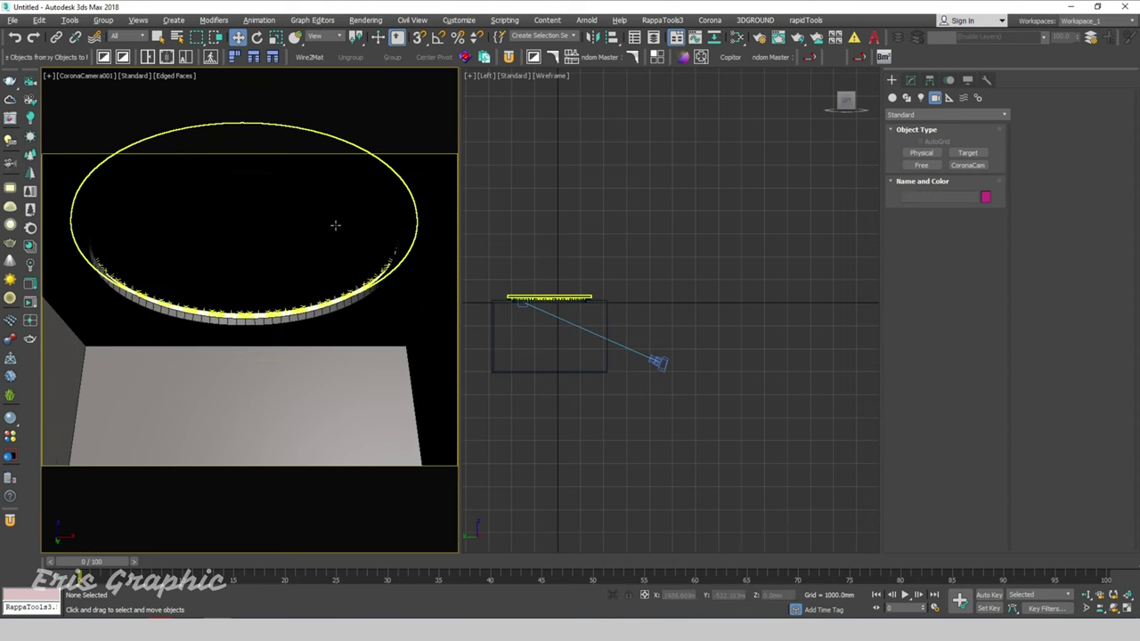
left_click(365, 20)
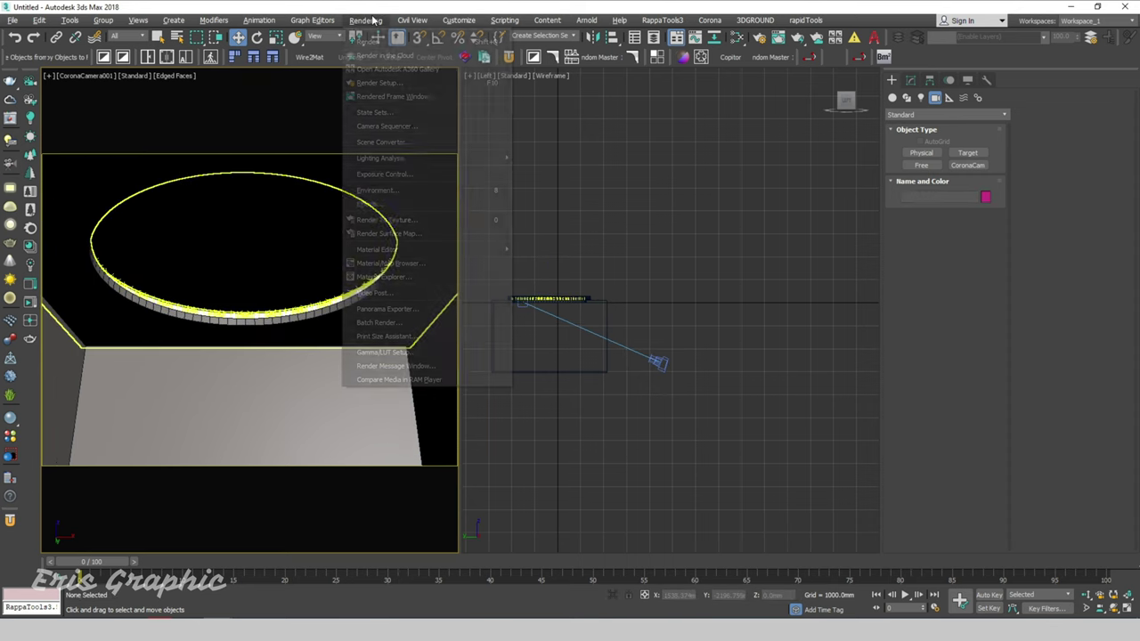
left_click(396, 87)
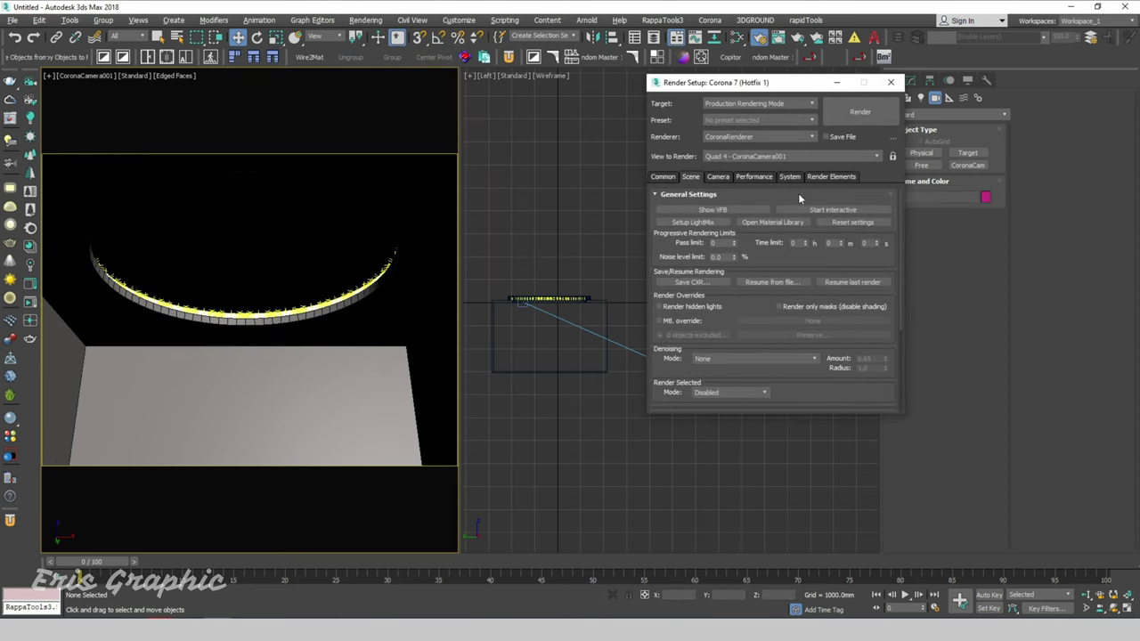
left_click(831, 207)
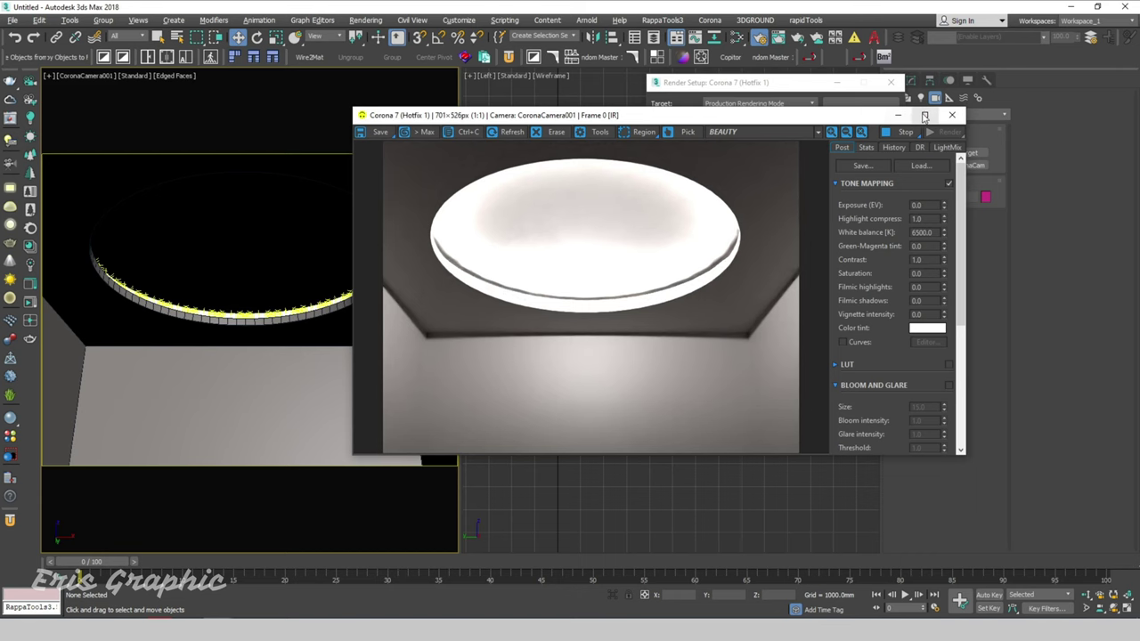
left_click(952, 115)
left_click(891, 83)
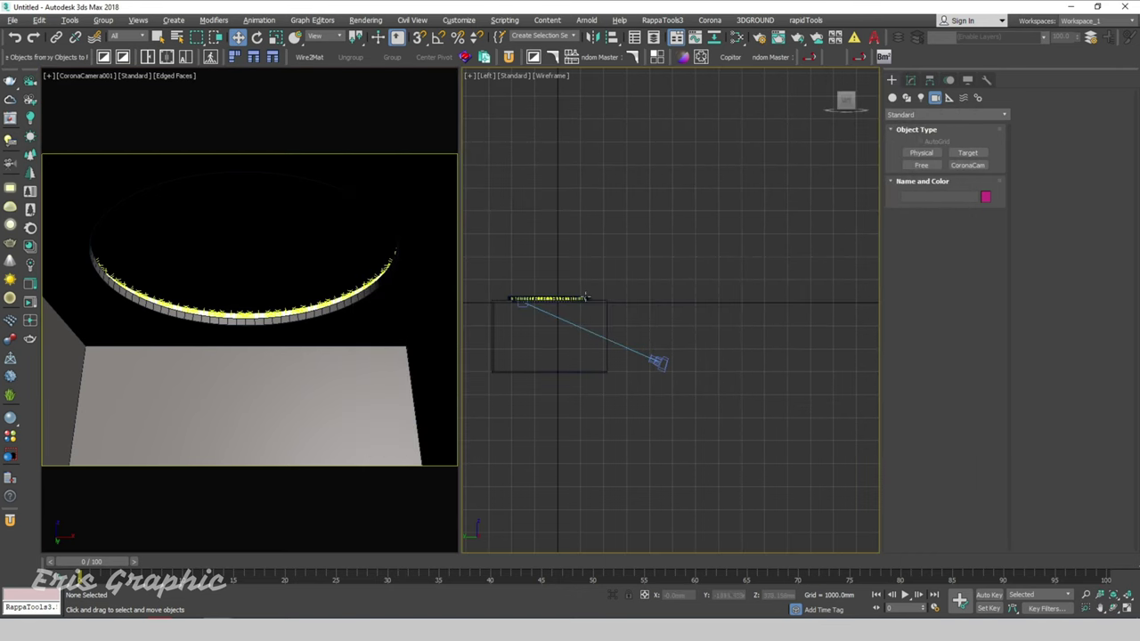
- Give the ring's Corona lights a 3000 K Kelvin colour and intensity 10
scroll(566, 264, "up", 5)
scroll(566, 264, "up", 3)
left_click(564, 238)
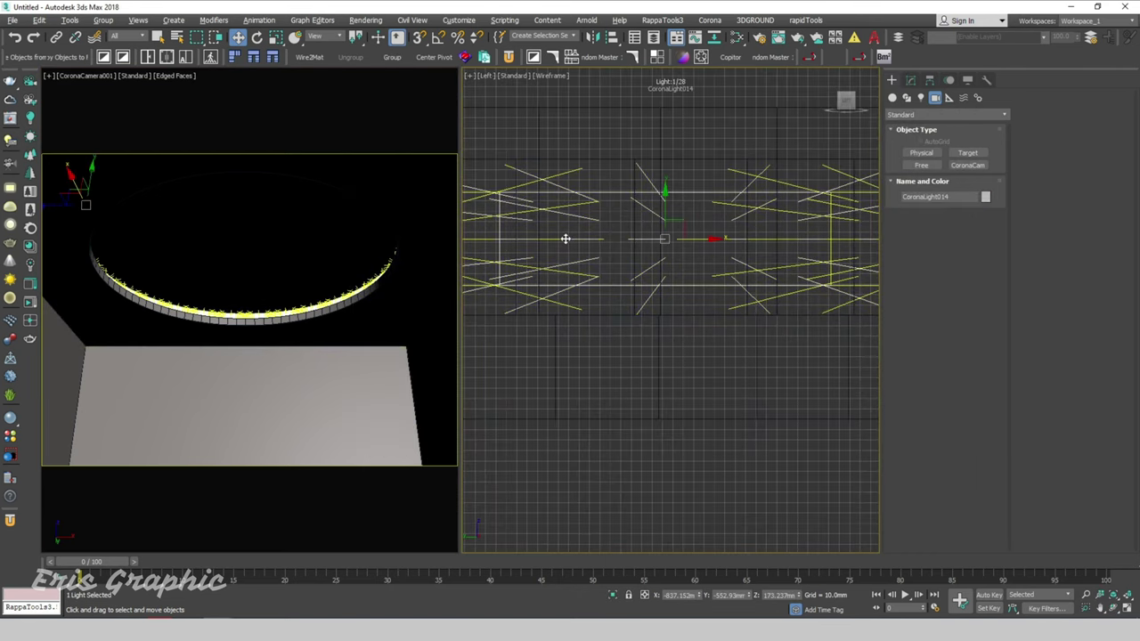
left_click(910, 79)
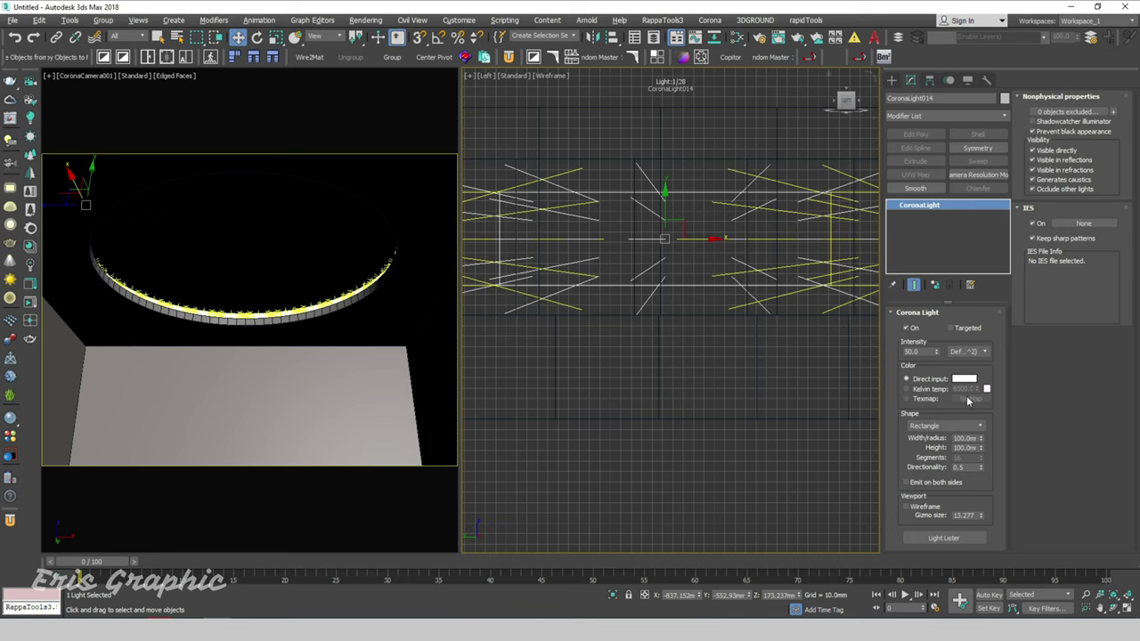
left_click(906, 389)
double_click(965, 388)
type("3000")
key("Tab")
type("0")
key("Return")
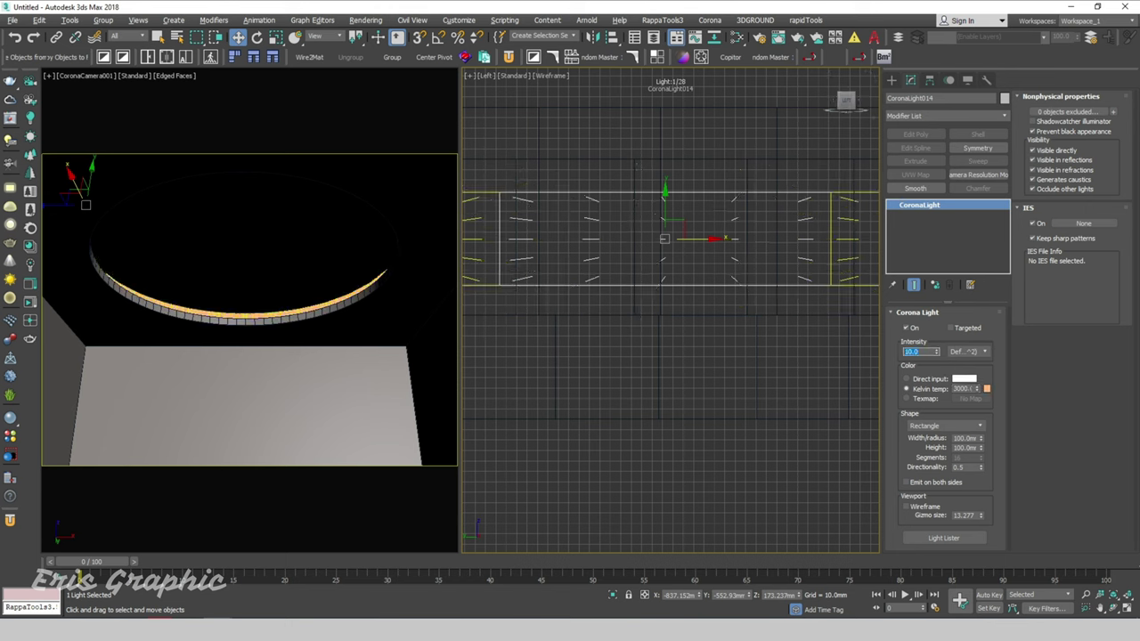
left_click(341, 238)
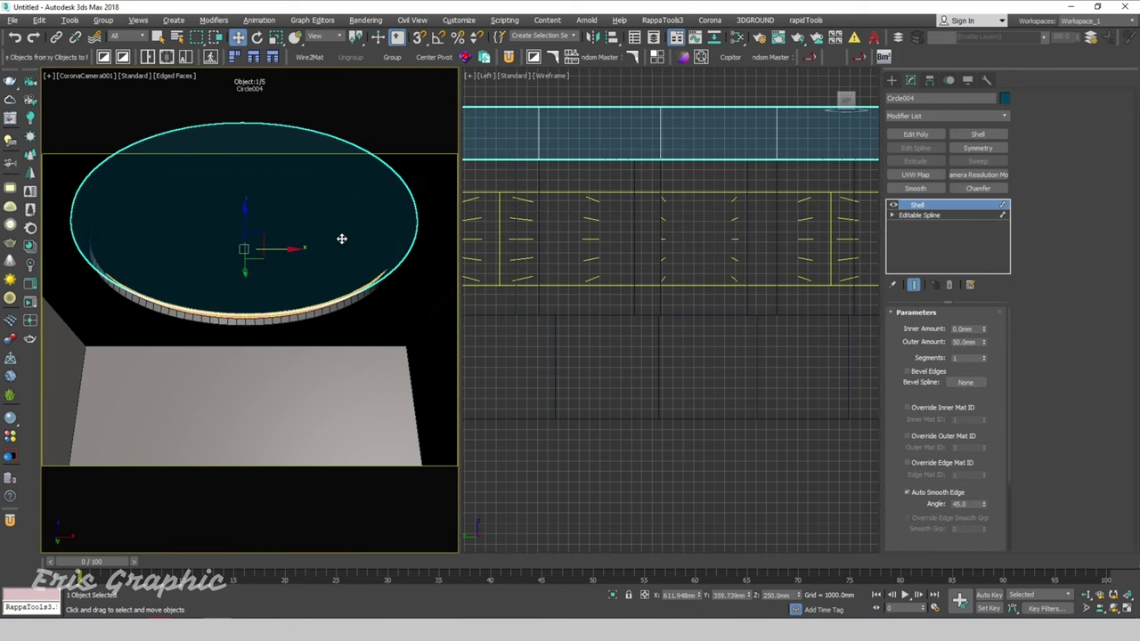
left_click(30, 314)
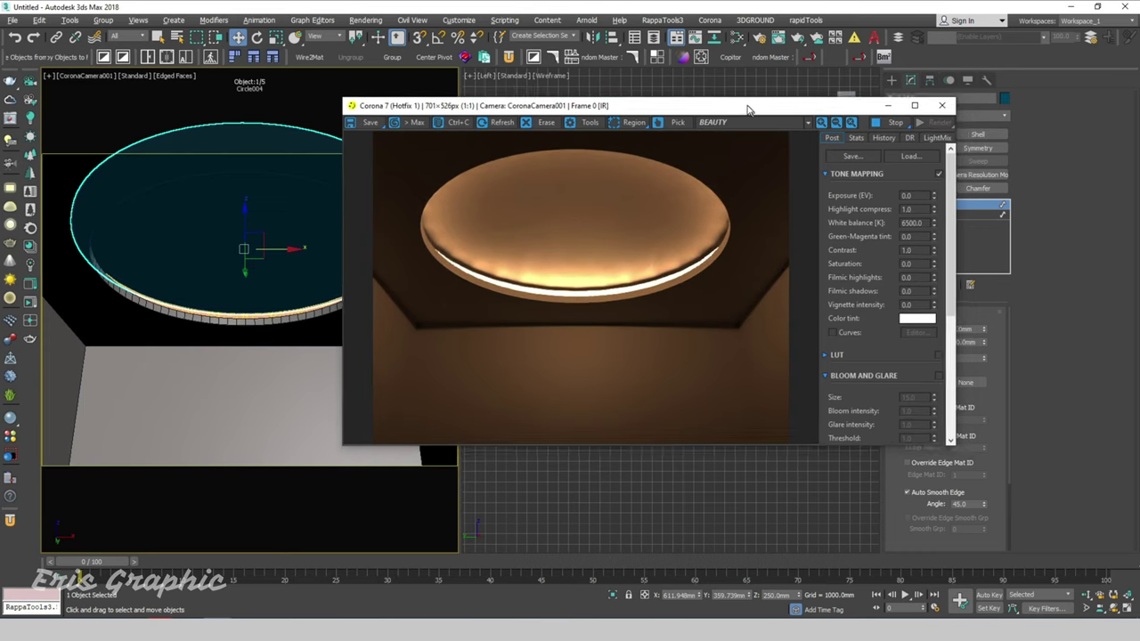
left_click_drag(770, 116, 752, 101)
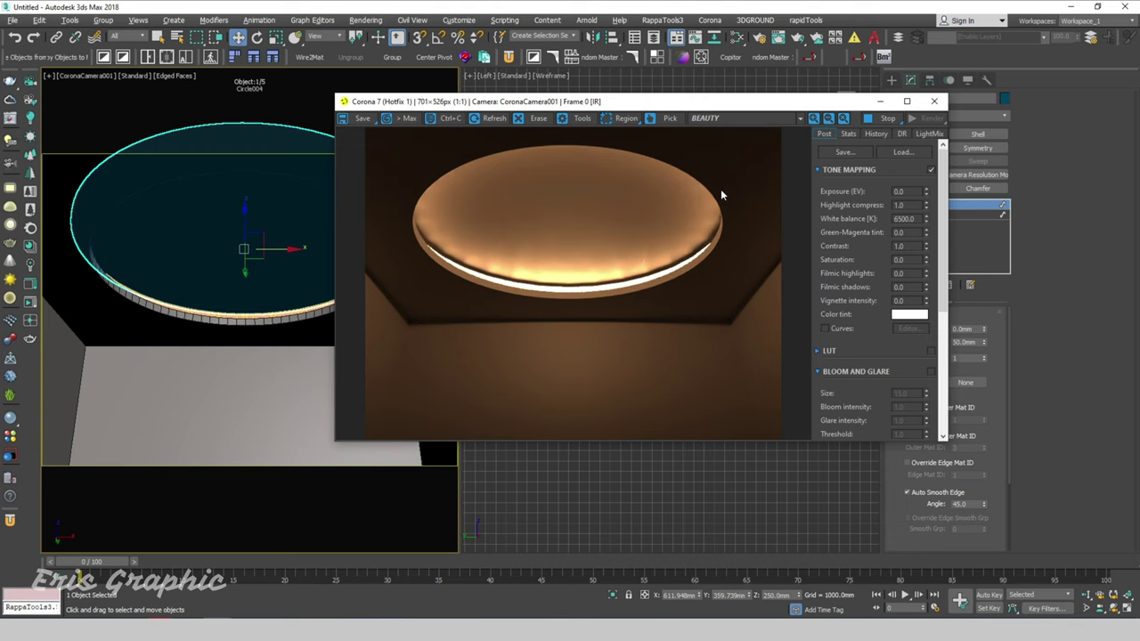
left_click(937, 101)
left_click(709, 349)
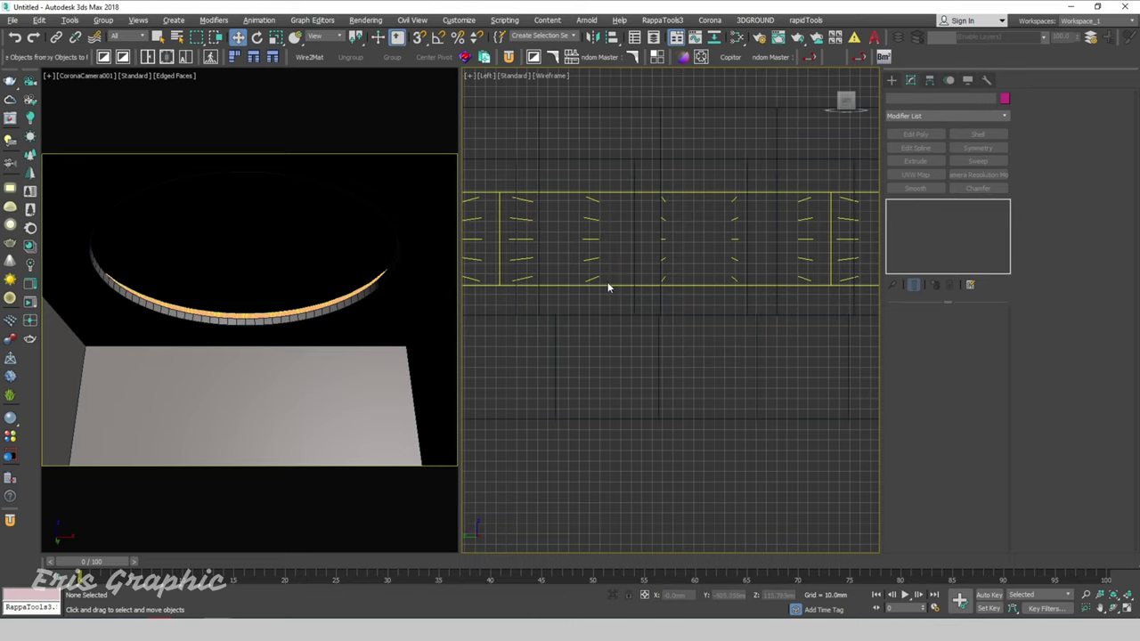
scroll(658, 362, "down", 5)
scroll(658, 361, "down", 4)
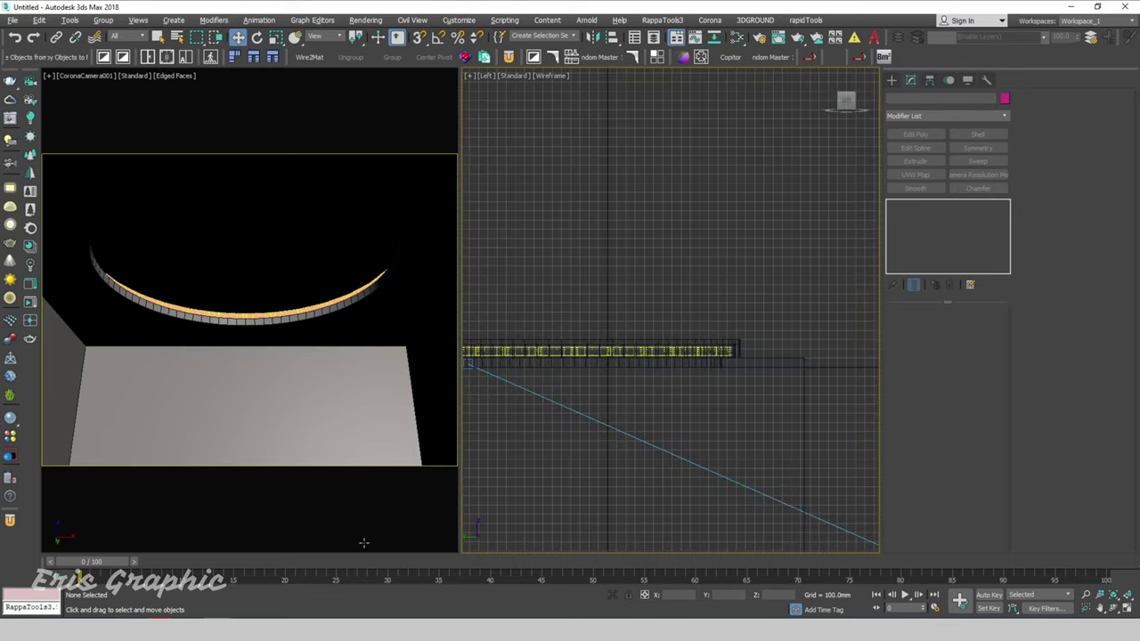